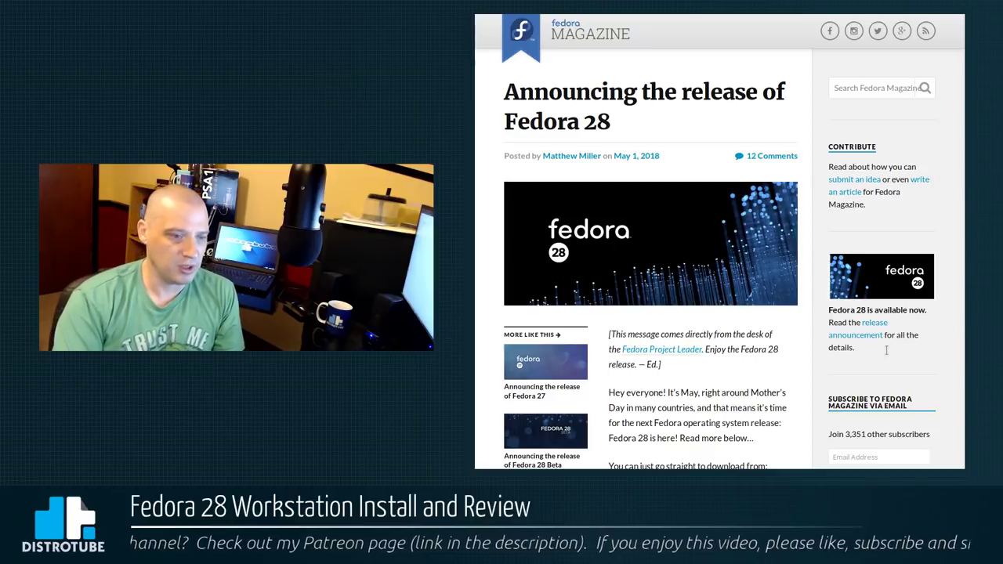
Scroll down through the article, then jump back to its top with Home
scroll(886, 350, "down", 1)
scroll(886, 350, "down", 5)
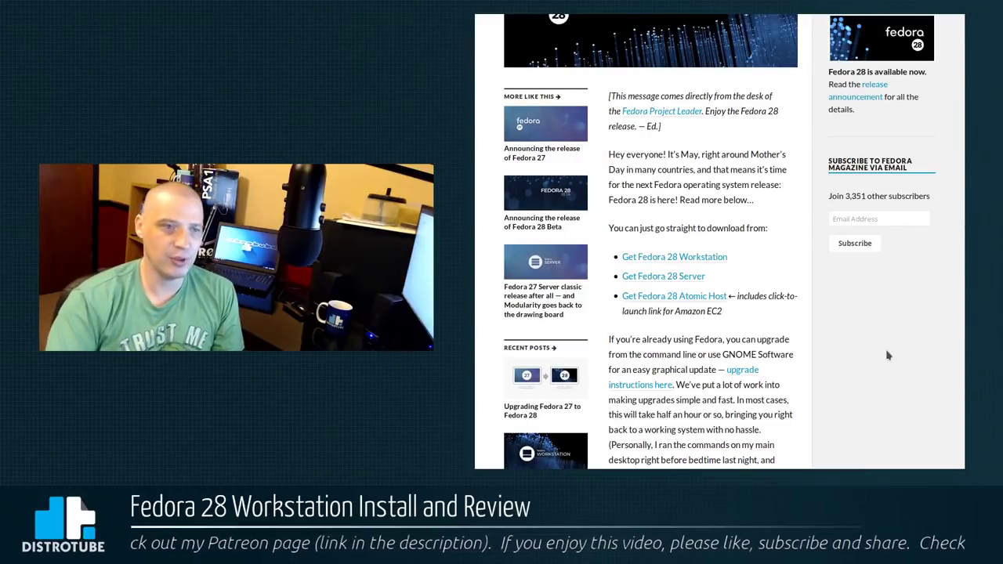
scroll(919, 354, "down", 1)
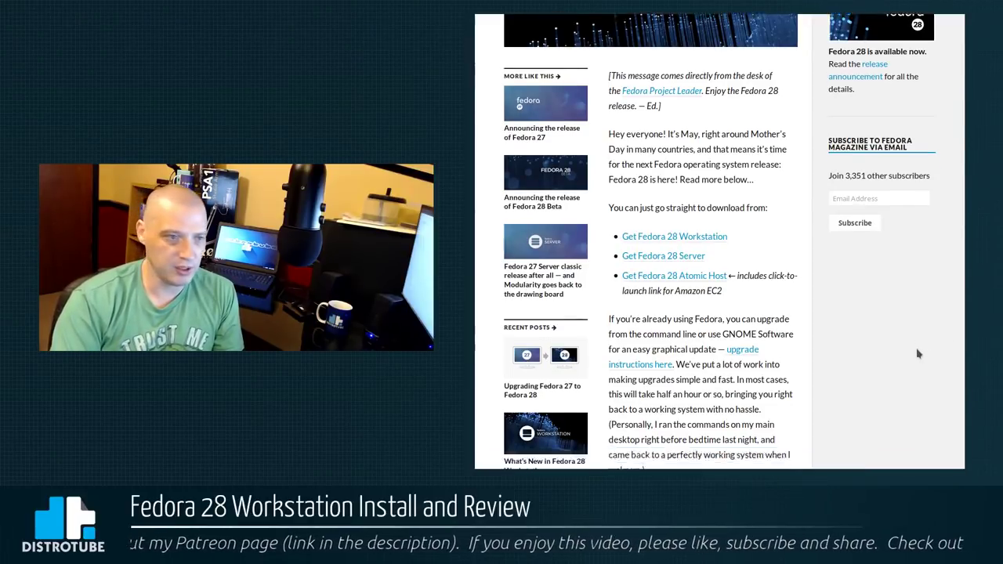
scroll(918, 354, "down", 3)
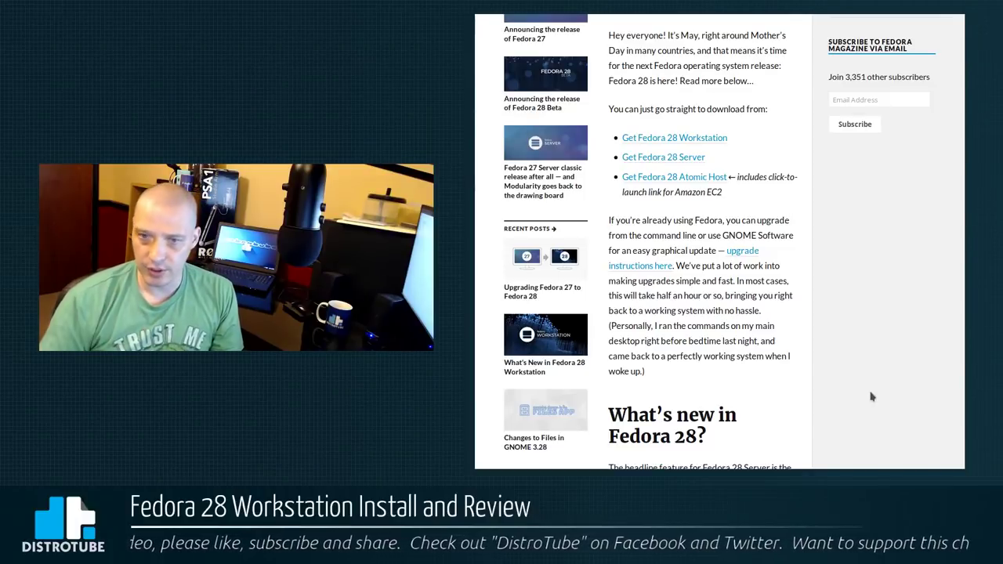
scroll(871, 397, "down", 5)
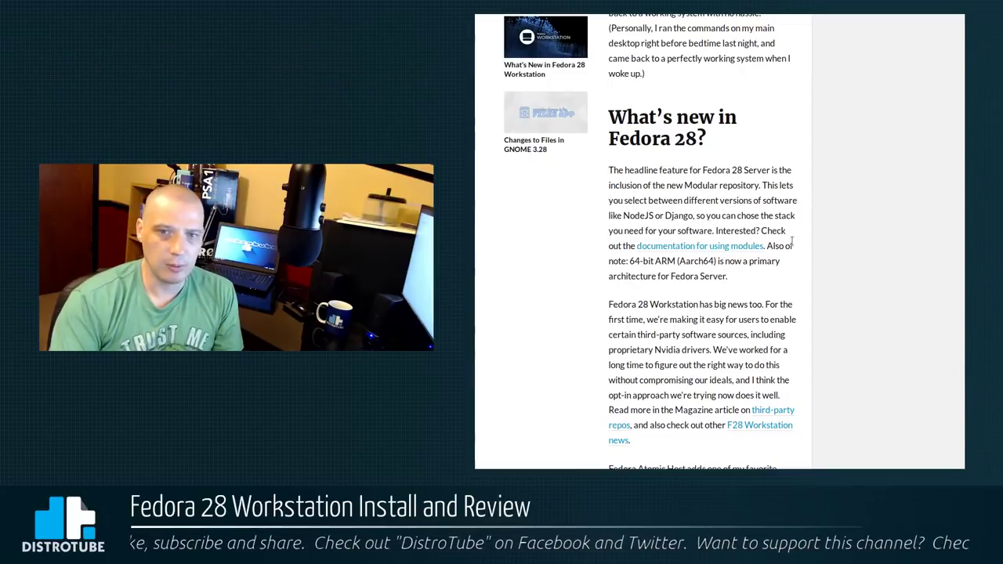
scroll(949, 406, "down", 3)
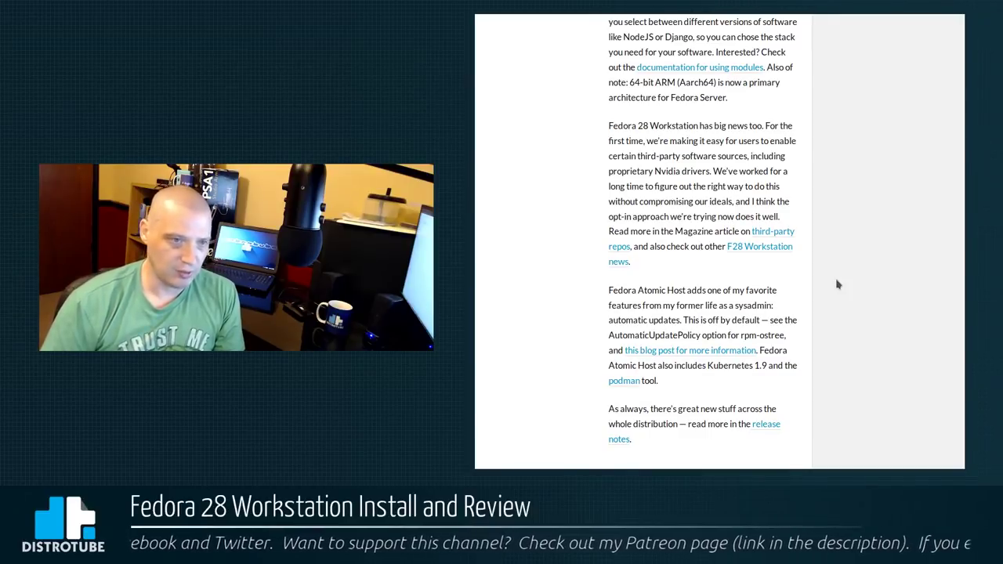
scroll(836, 285, "down", 5)
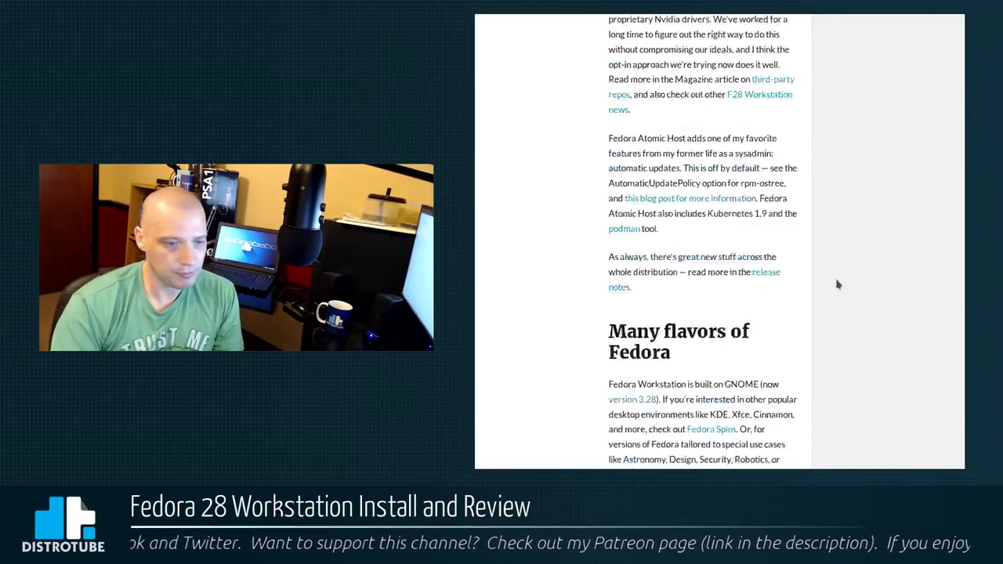
scroll(837, 285, "down", 6)
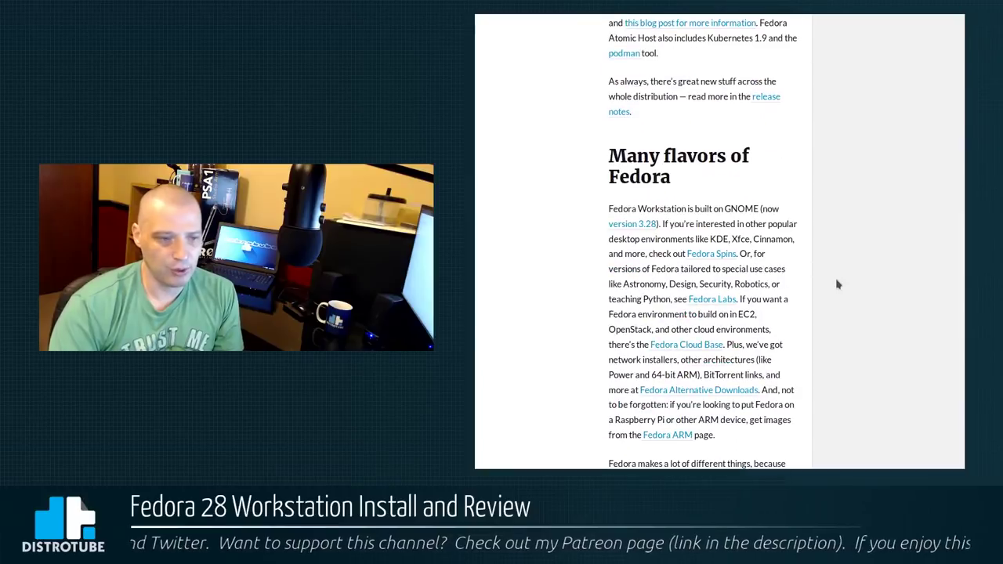
scroll(836, 285, "down", 1)
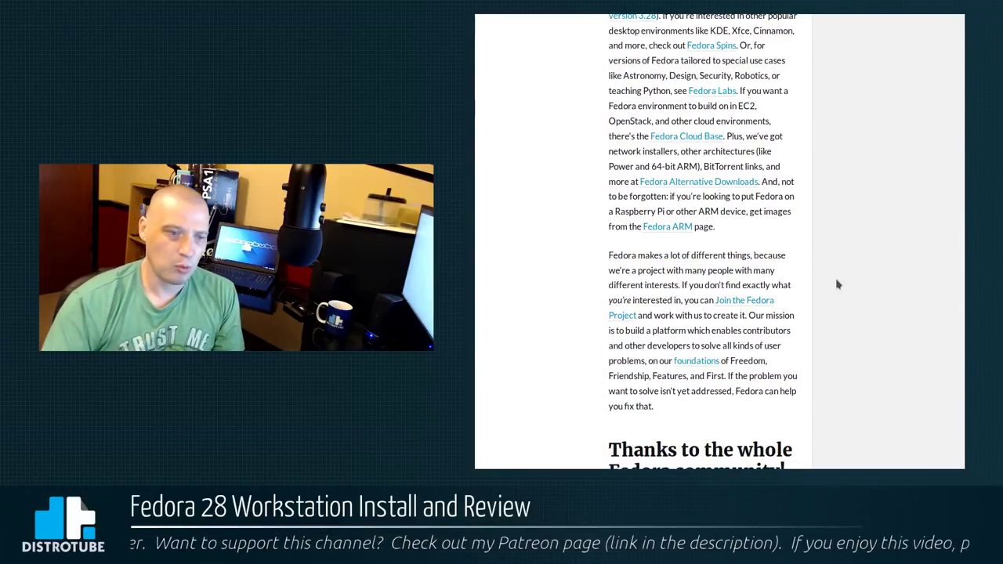
scroll(833, 286, "down", 7)
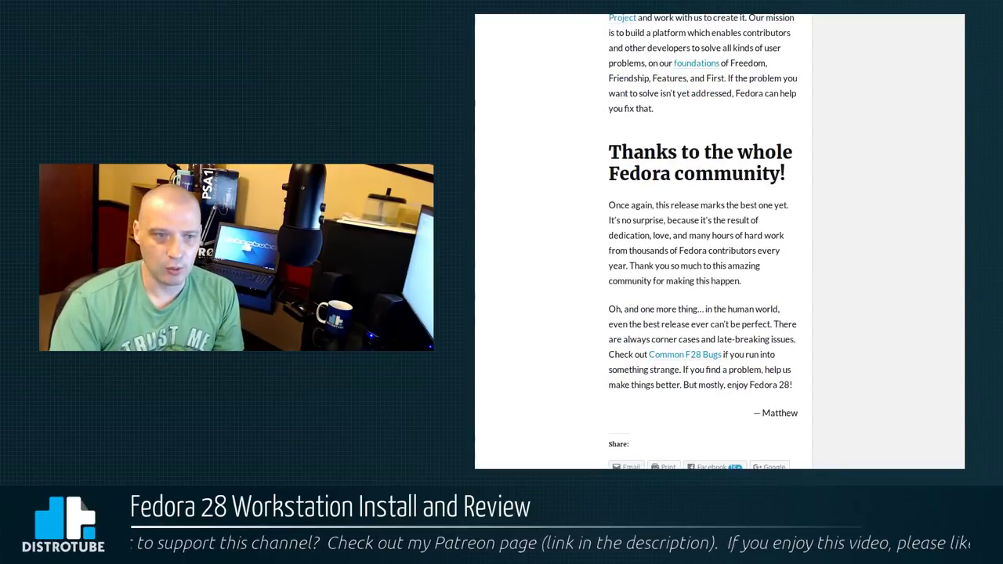
scroll(961, 332, "down", 12)
key("Home")
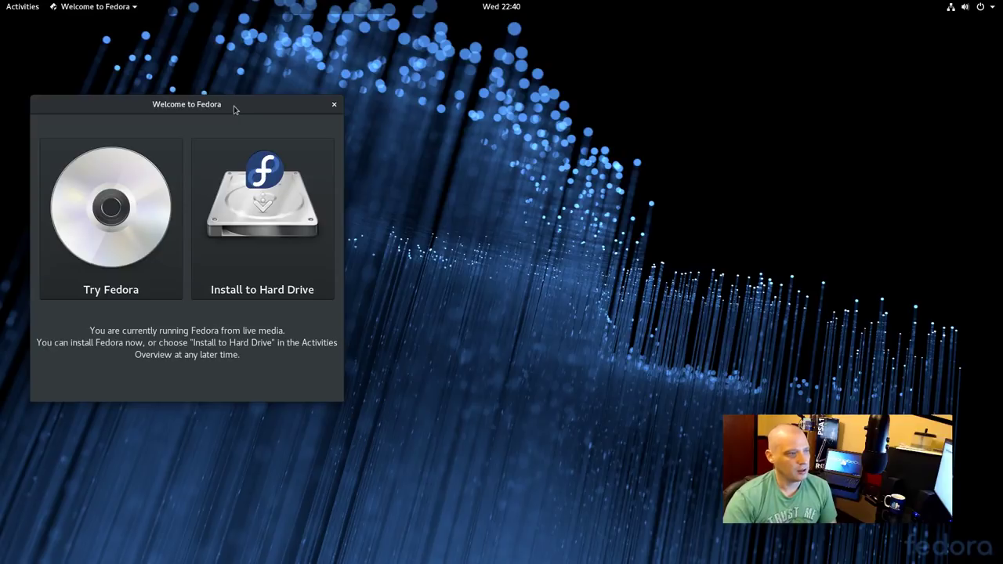
Center the Welcome window, choose Install to Hard Drive, and keep English (United States)
left_click_drag(233, 109, 452, 116)
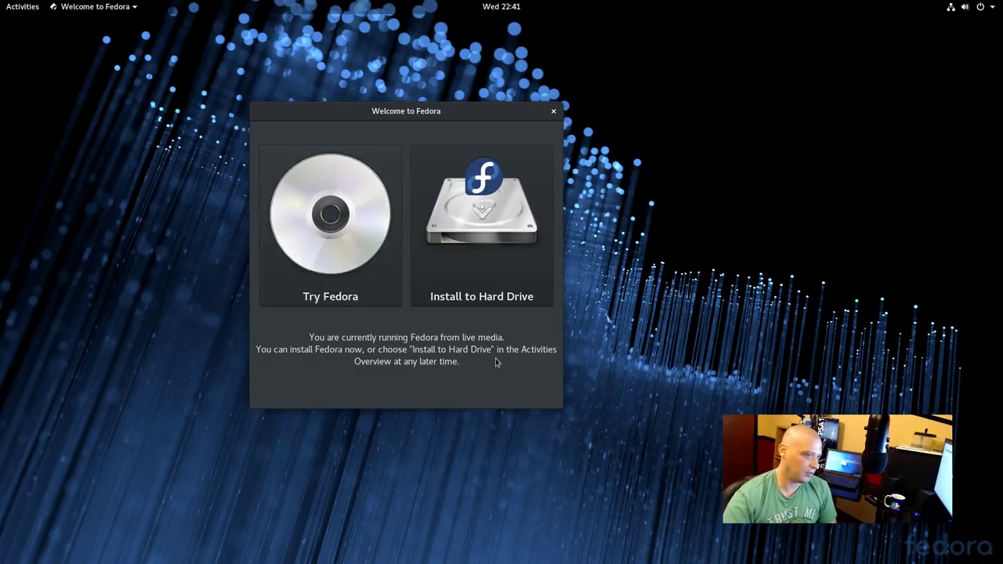
left_click(482, 220)
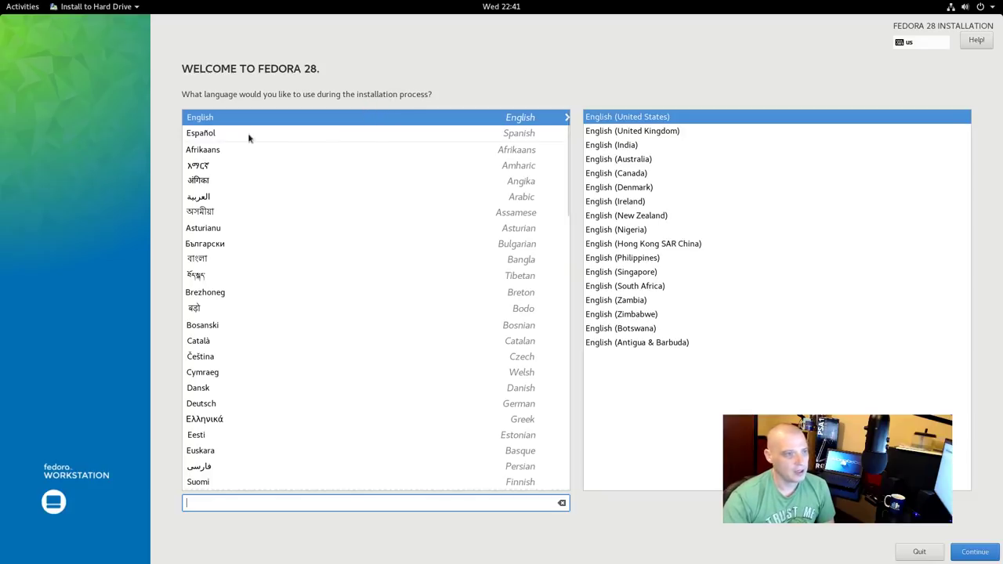
left_click(980, 558)
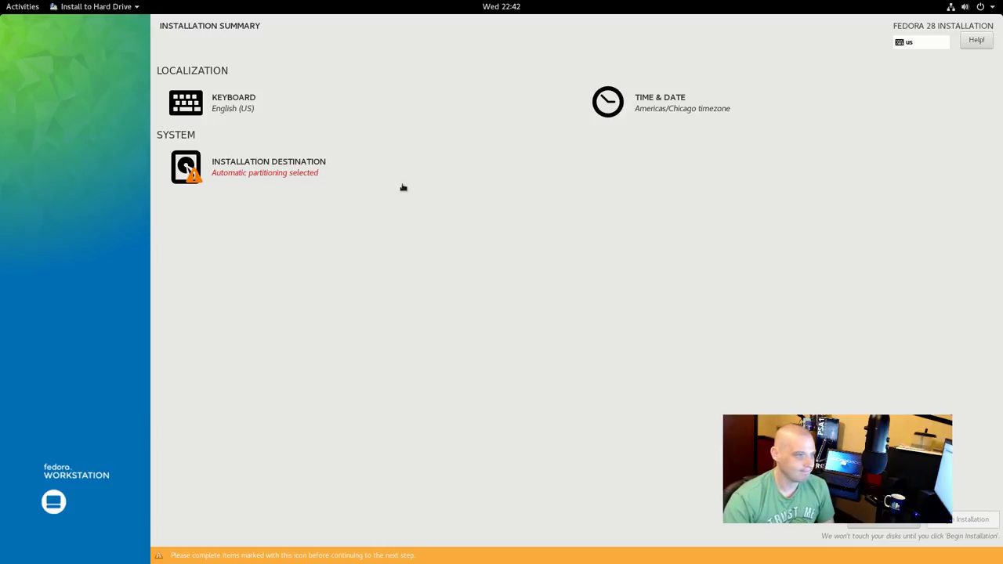
Open Installation Destination from the Installation Summary
left_click(216, 179)
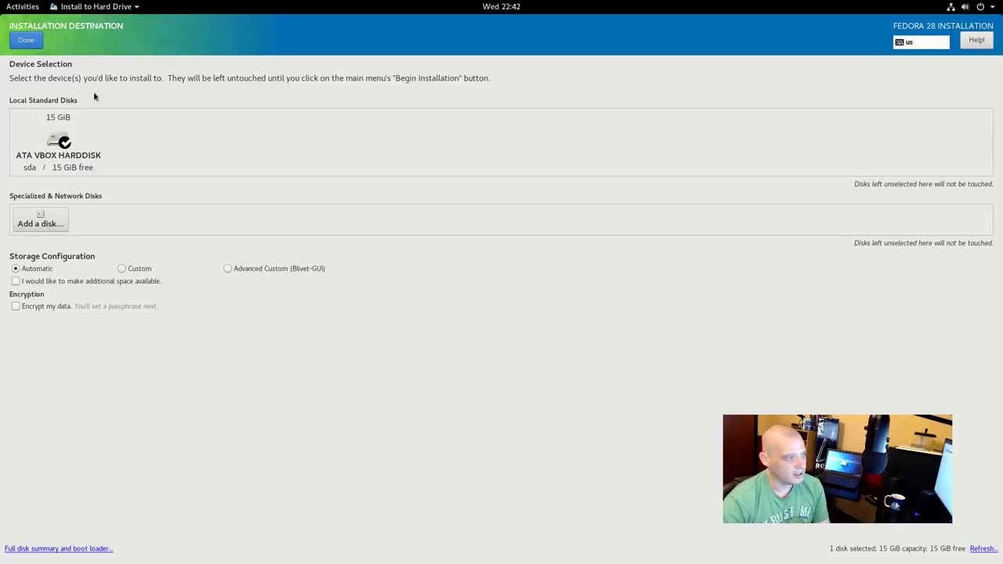
left_click(26, 39)
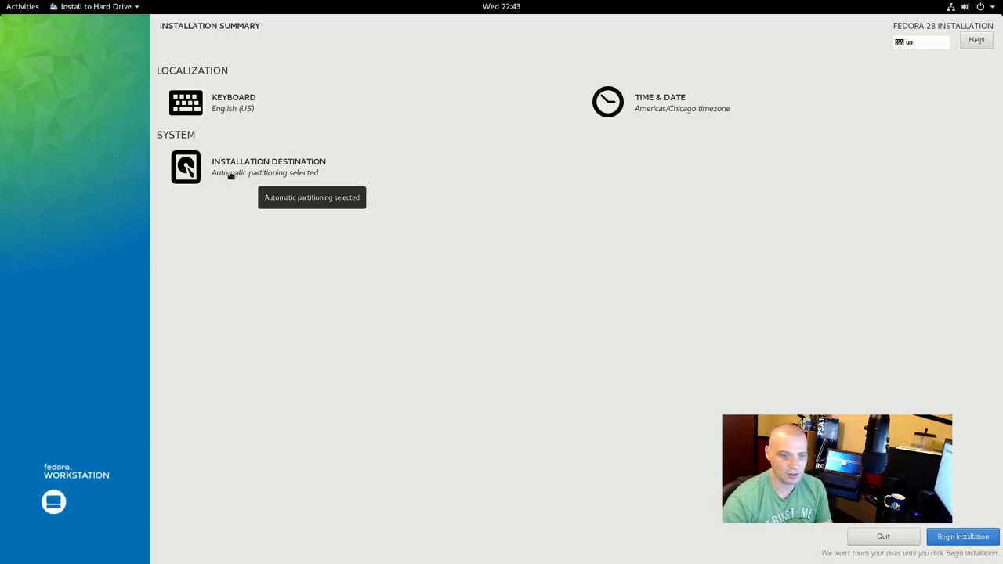
Begin the Fedora 28 installation with automatic partitioning
left_click(948, 545)
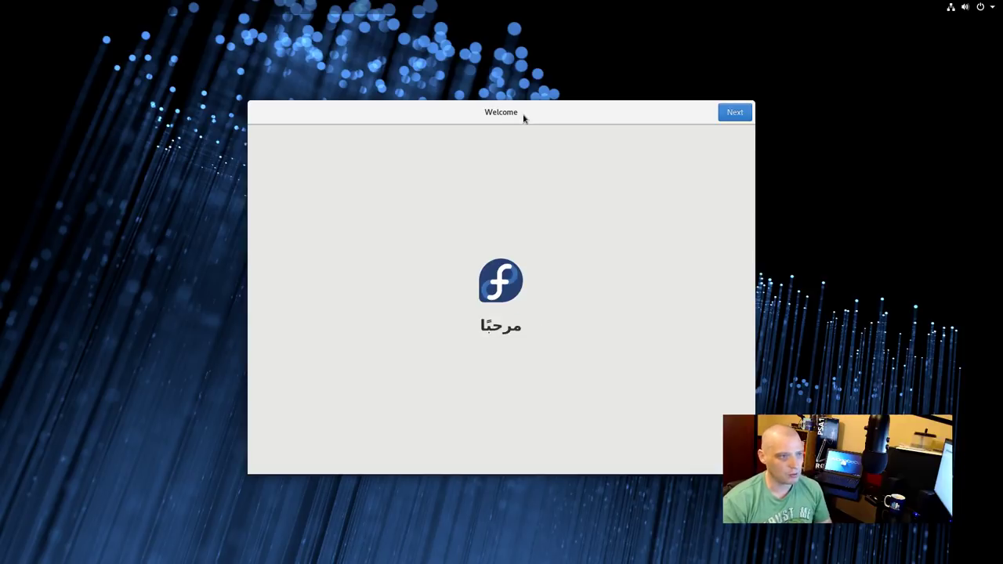
Advance past Welcome and Privacy, leaving location services and problem reporting on
left_click(734, 113)
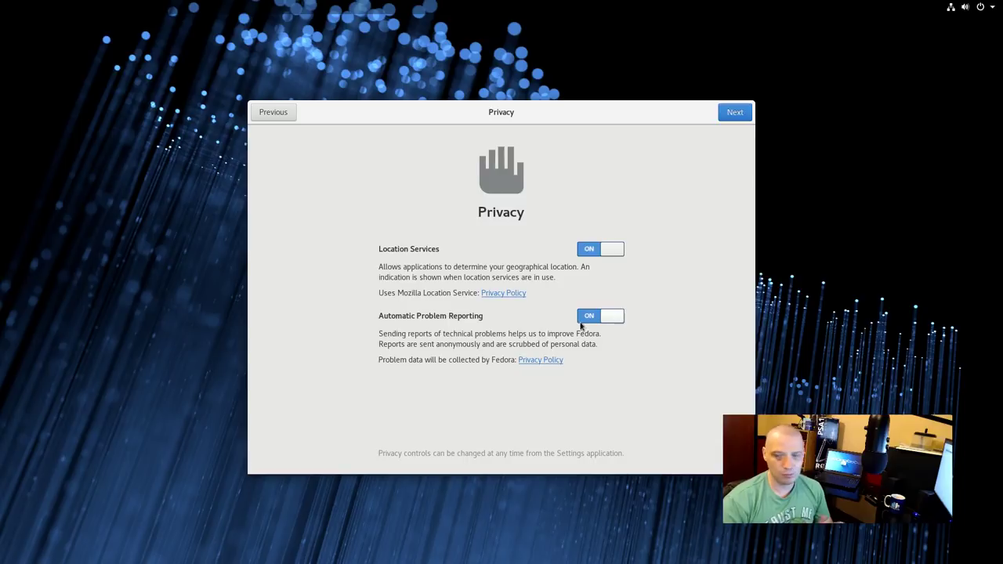
left_click(732, 111)
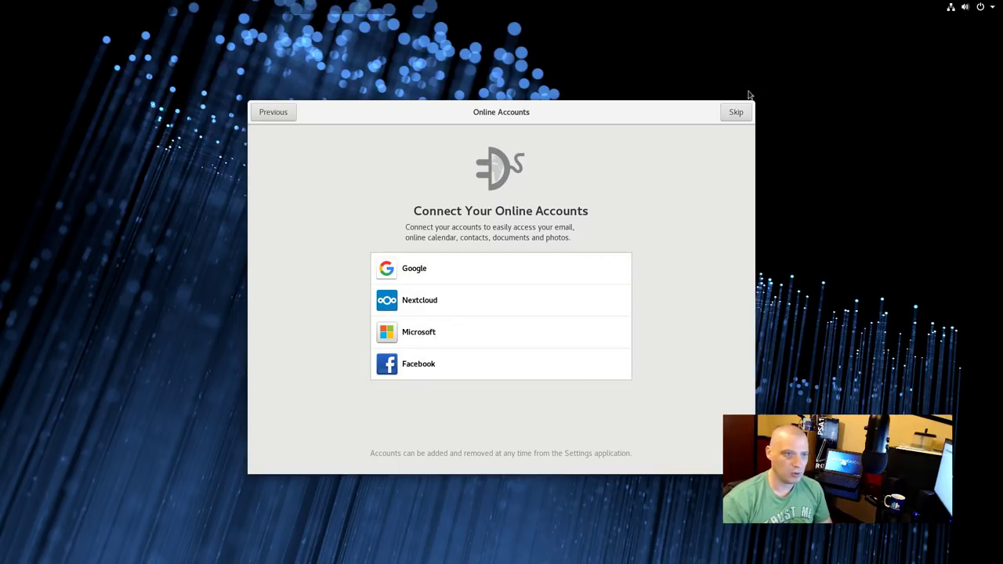
left_click(735, 112)
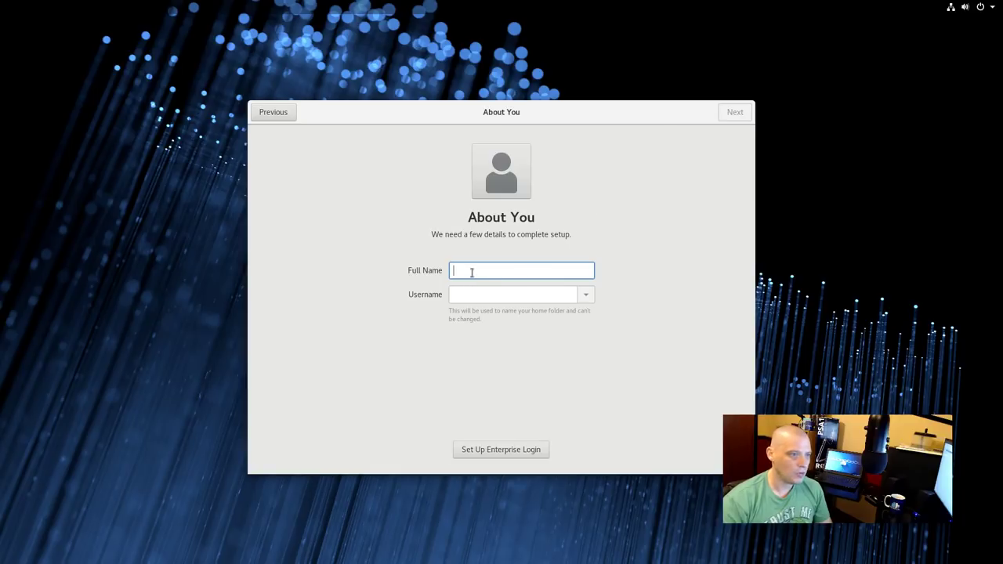
Enter the user's full name, set and confirm a short password, and start using Fedora
type("dt")
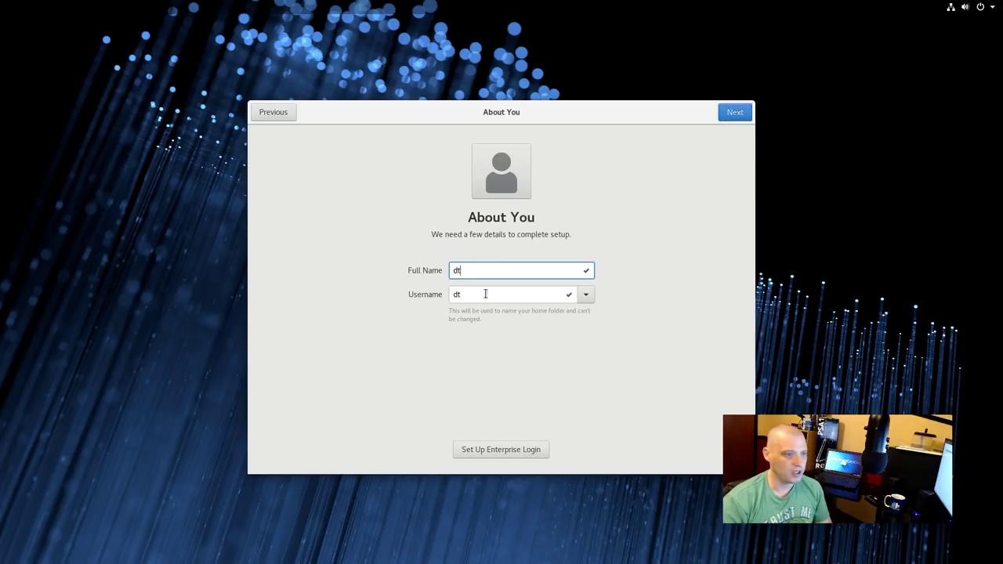
left_click(733, 114)
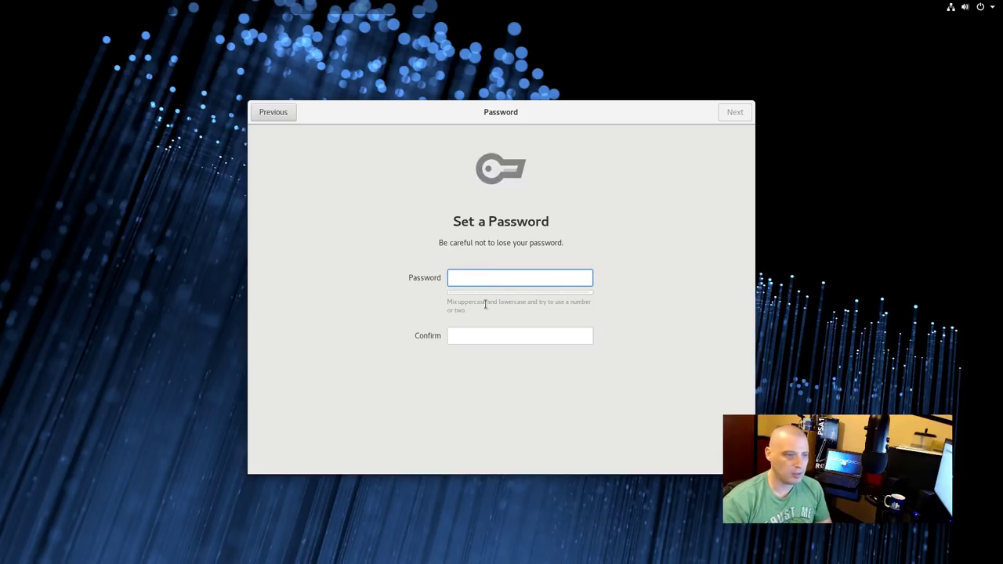
type("12")
left_click(463, 339)
type("12")
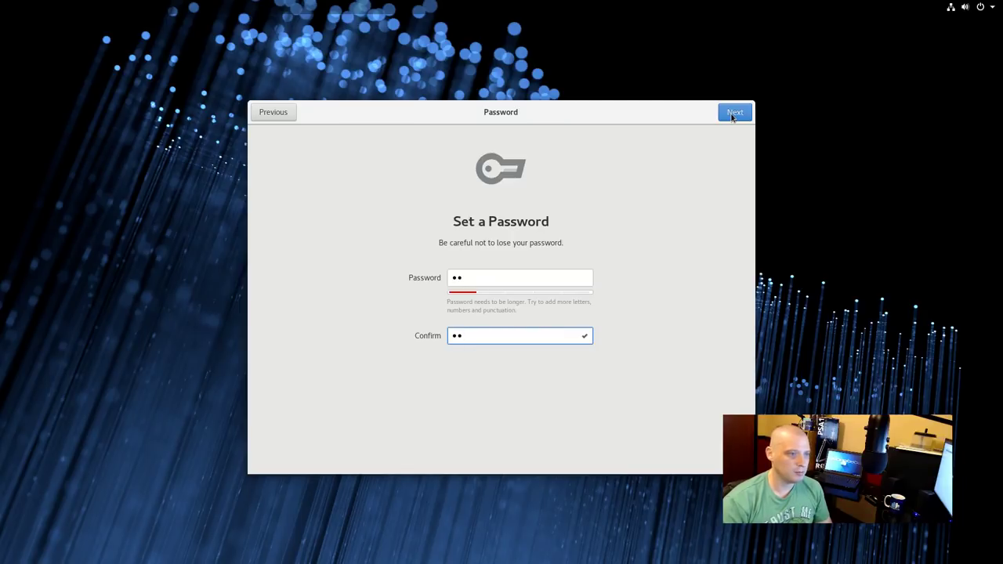
left_click(734, 114)
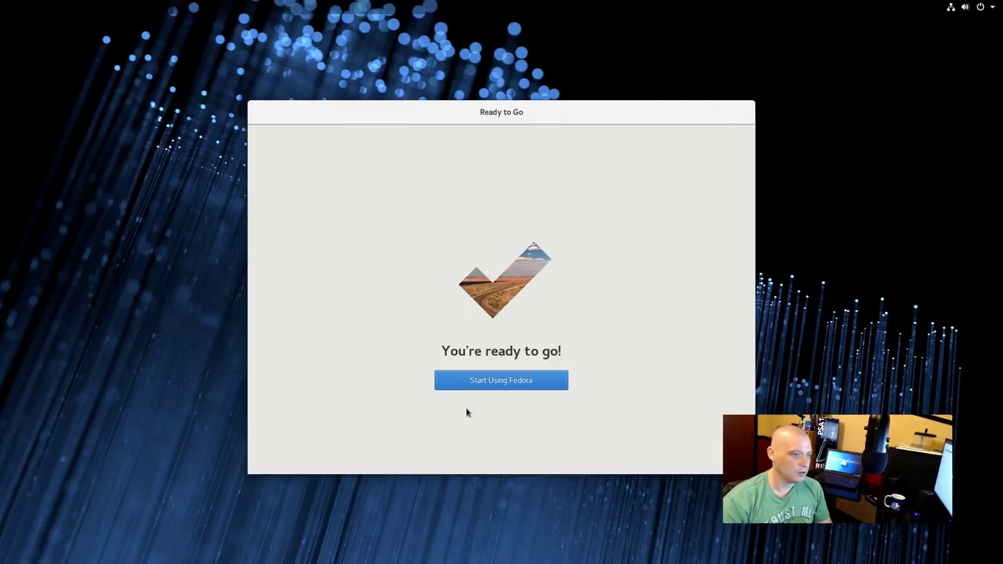
left_click(507, 382)
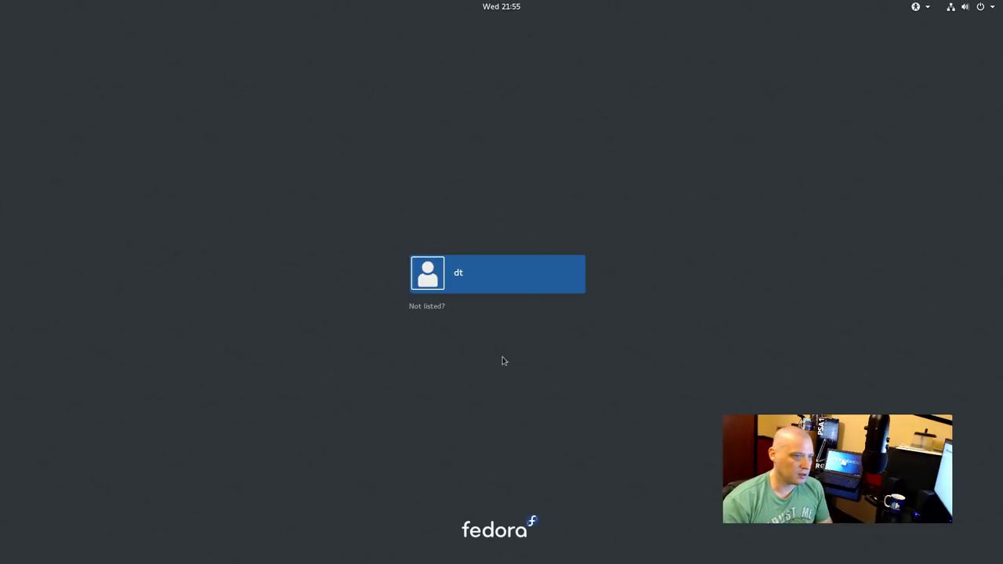
Sign in as the new user by entering the account password
left_click(493, 280)
type("***")
key("Return")
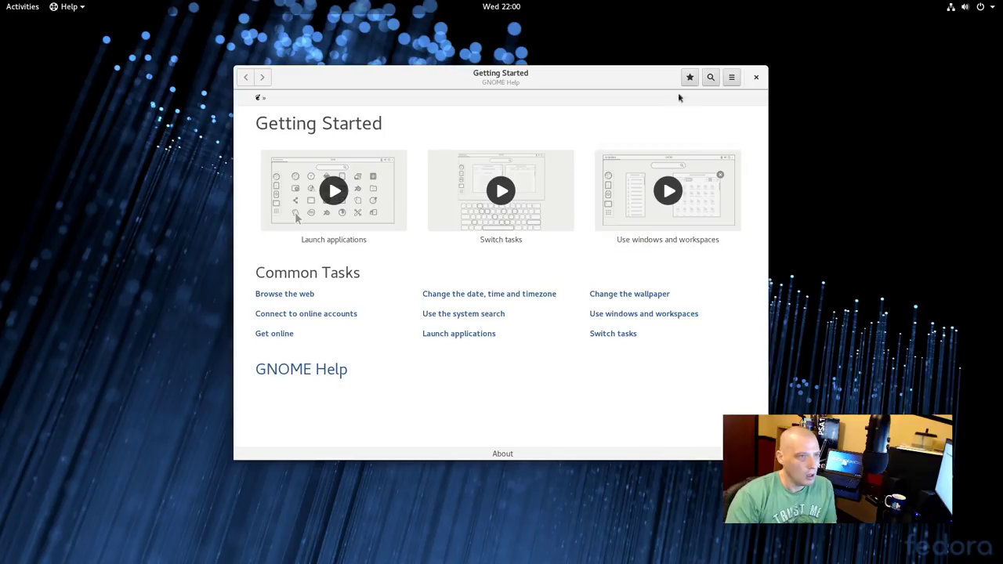
Close the GNOME Help Getting Started window
left_click(757, 78)
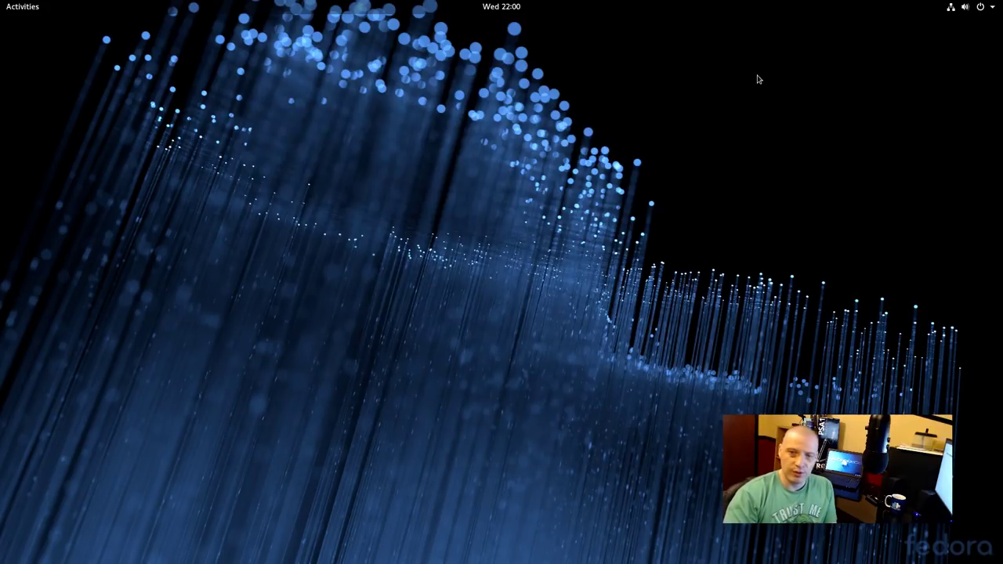
Launch Boxes from the Activities overview's full application grid
left_click(26, 8)
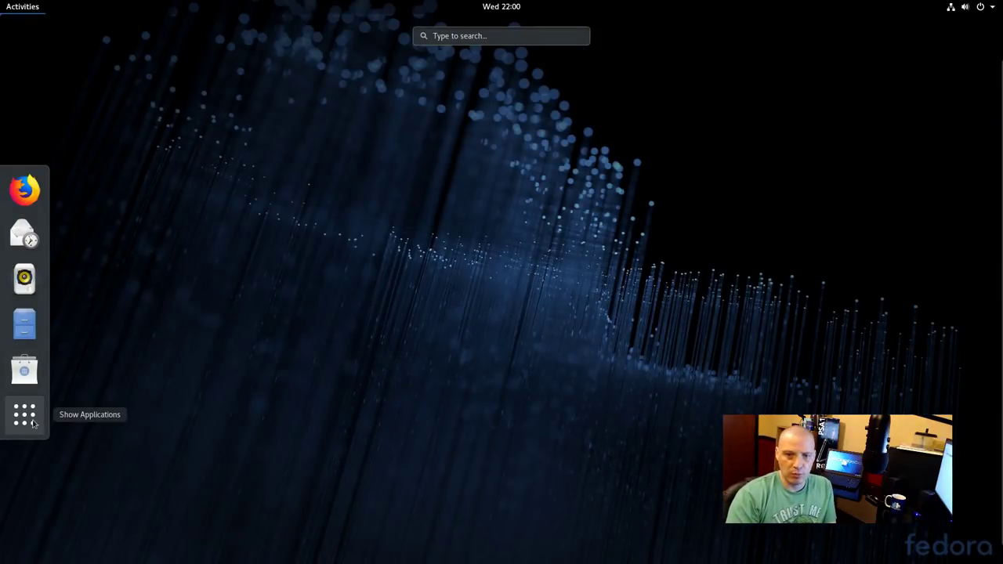
left_click(25, 416)
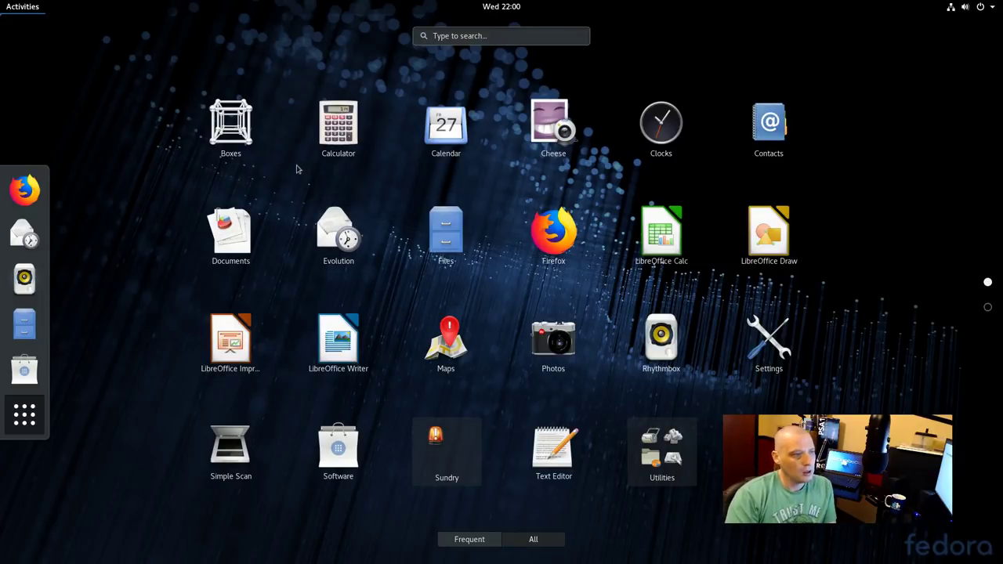
left_click(246, 156)
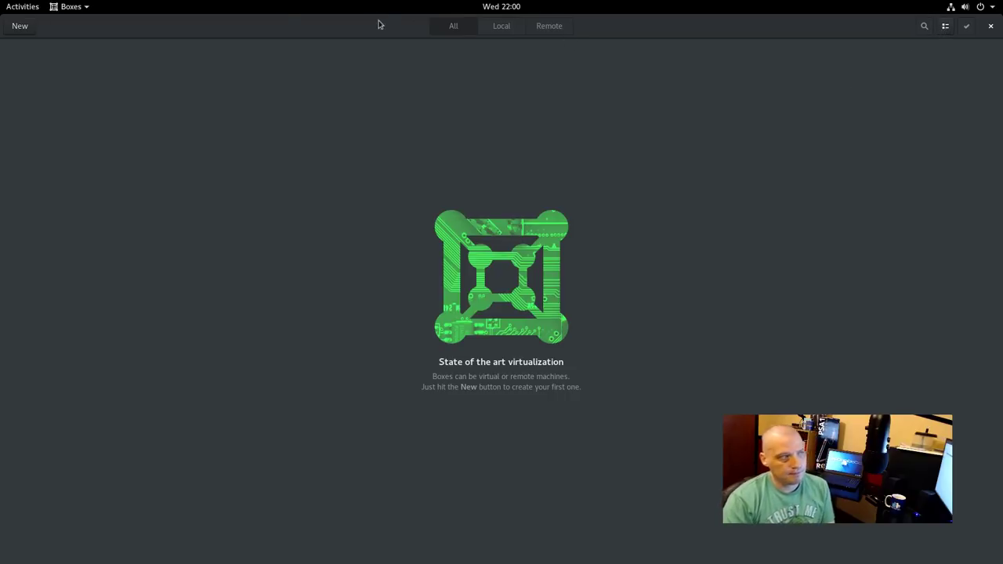
Check the Boxes About dialog showing version 3.28.2, dismiss it, and quit Boxes
left_click(68, 7)
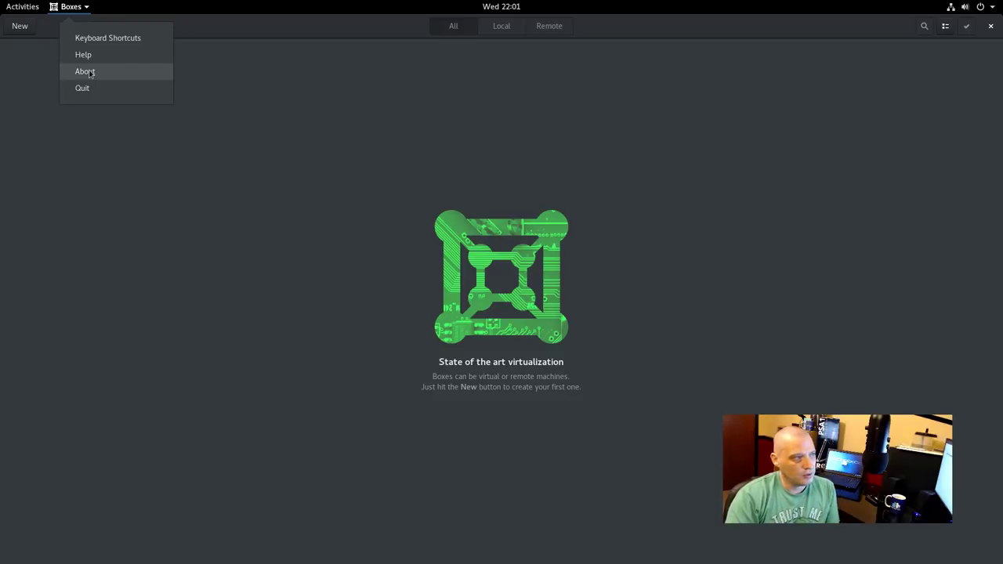
left_click(86, 72)
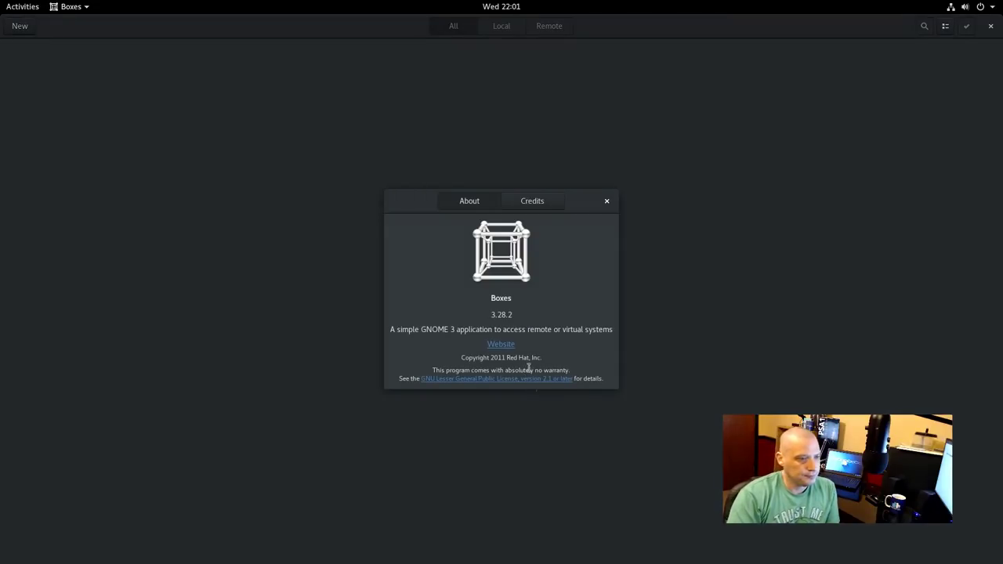
left_click(607, 202)
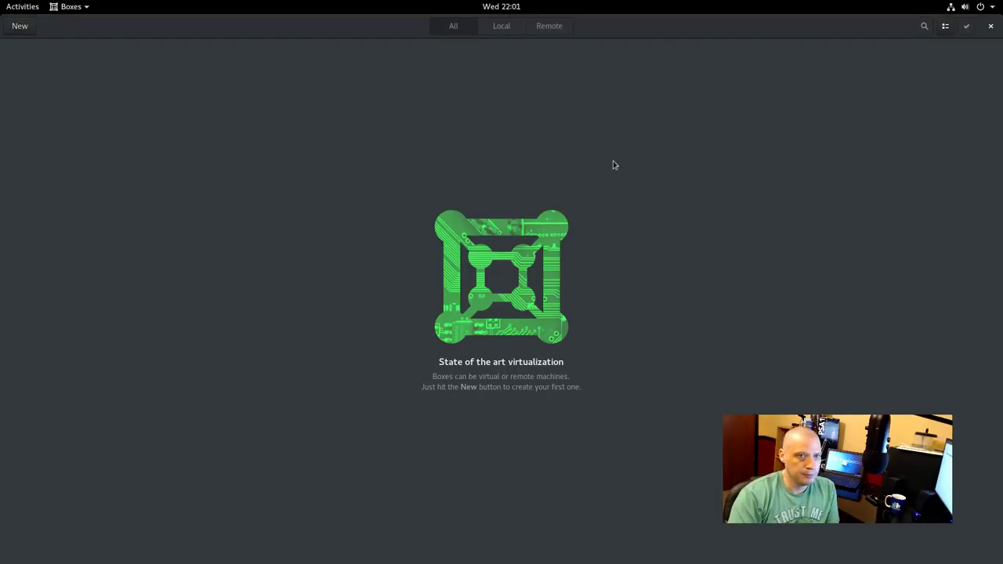
left_click(991, 26)
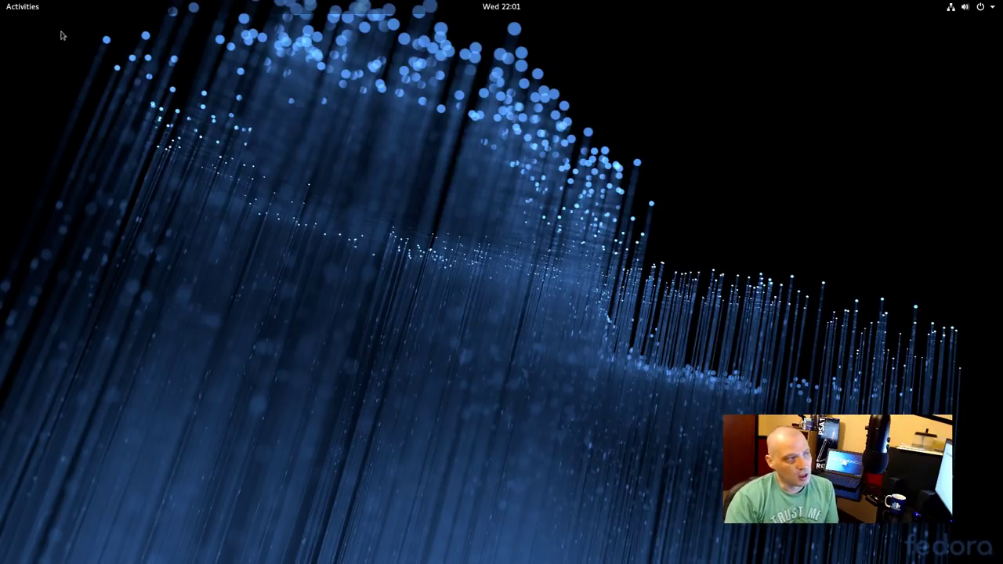
Open the full applications grid from Activities and launch GNOME Clocks
left_click(29, 9)
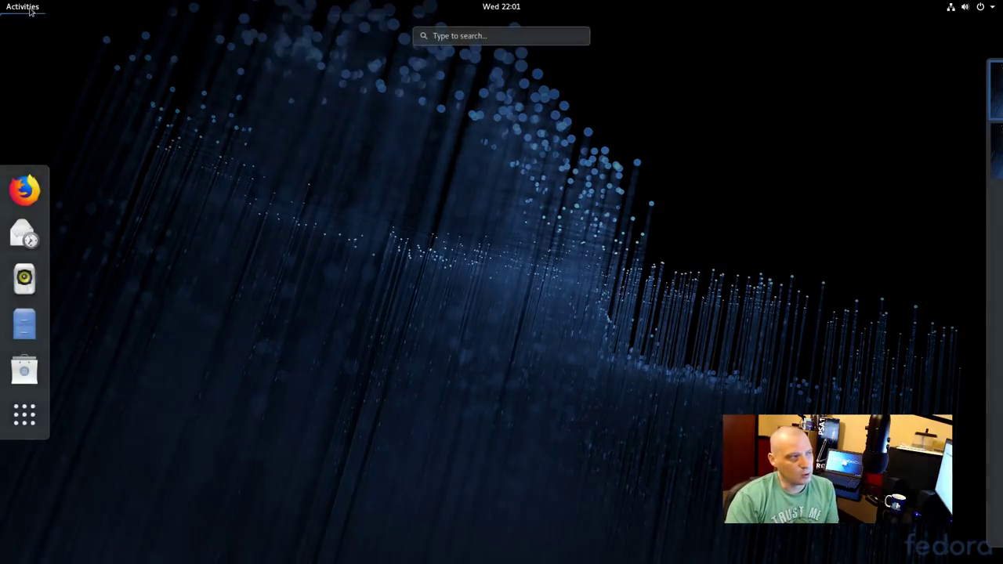
left_click(30, 424)
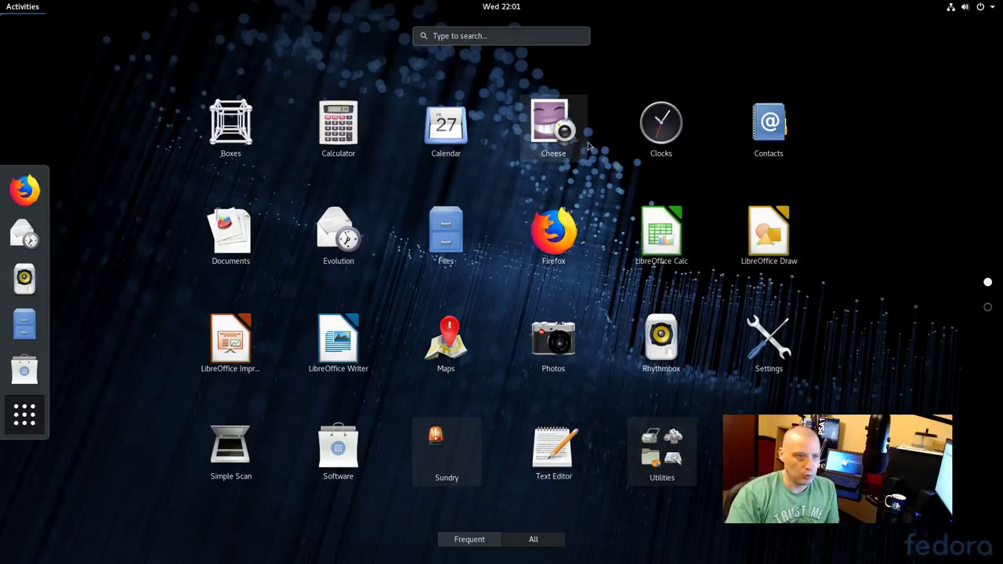
left_click(679, 157)
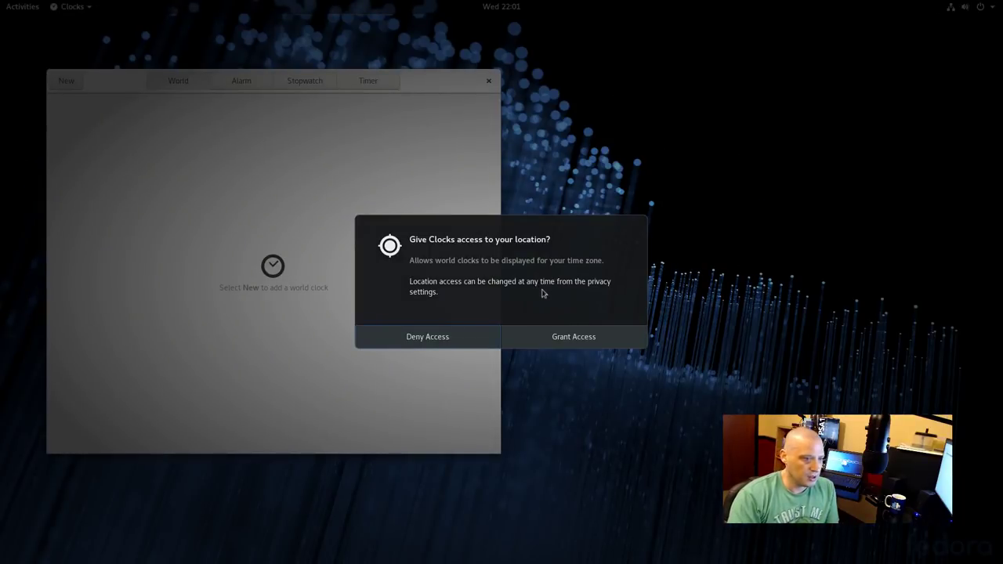
Grant Clocks location access to show the local clock, close it, and return to Activities
left_click(551, 341)
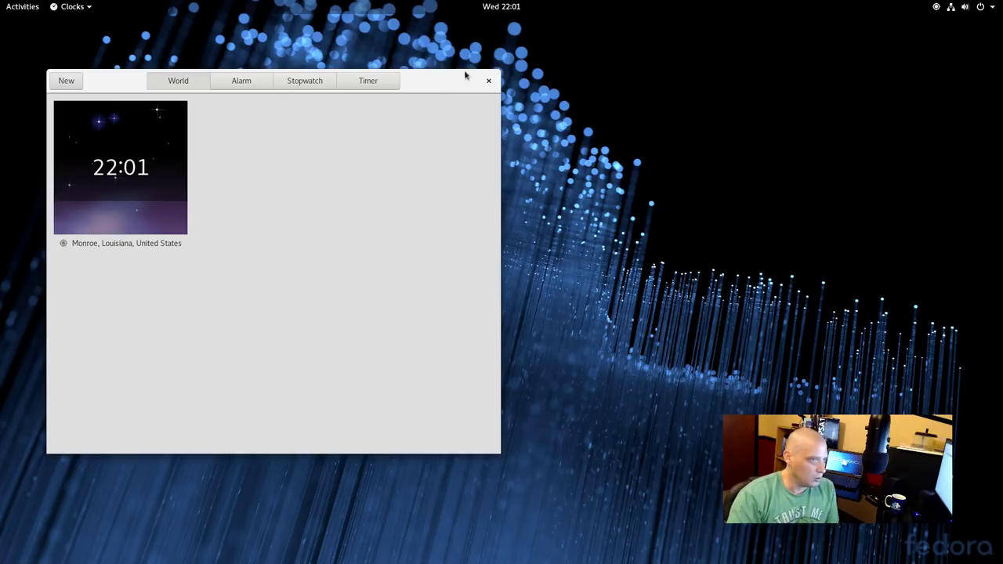
left_click(486, 82)
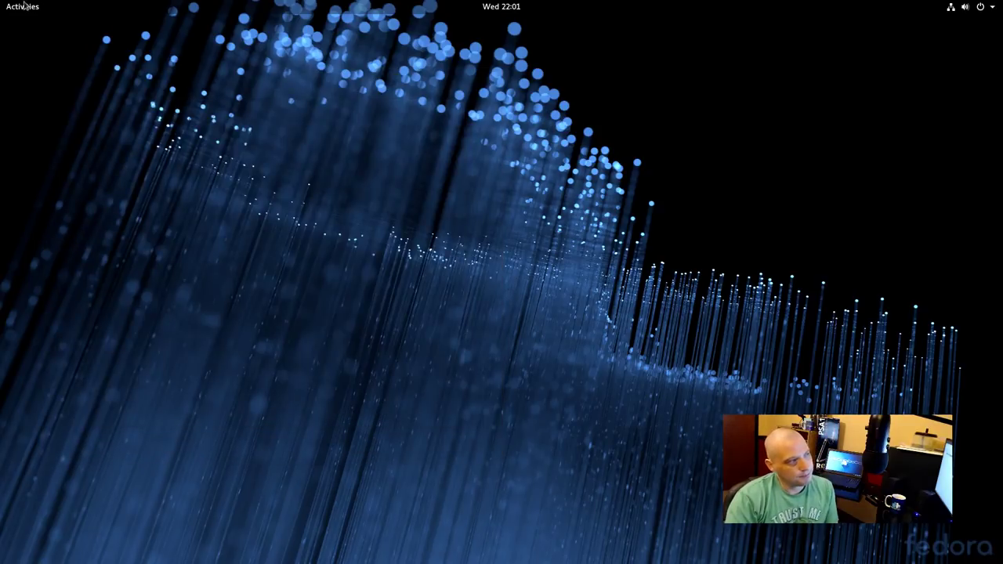
left_click(23, 6)
Launch Evolution from the application grid and dismiss its Welcome setup wizard
left_click(24, 415)
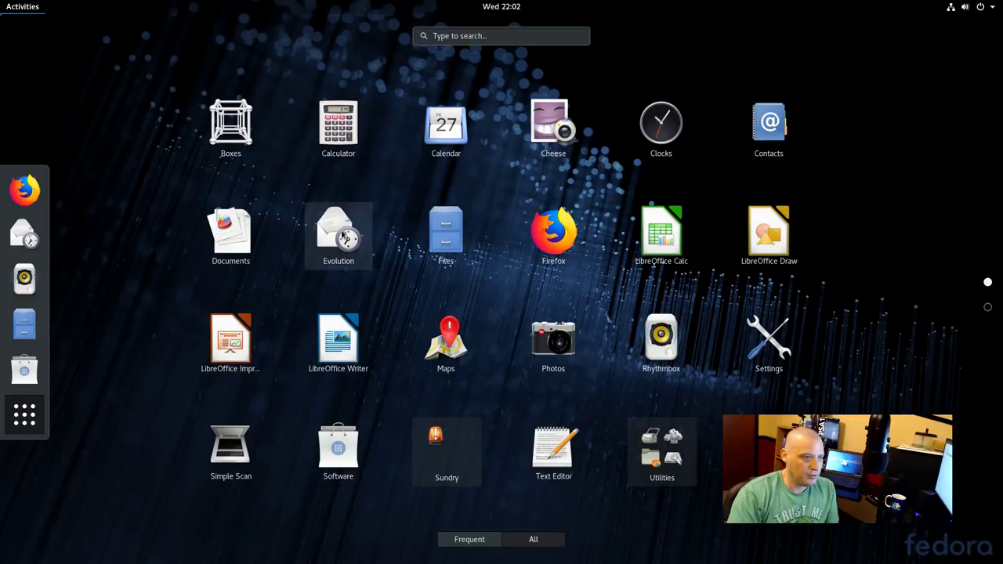
left_click(342, 232)
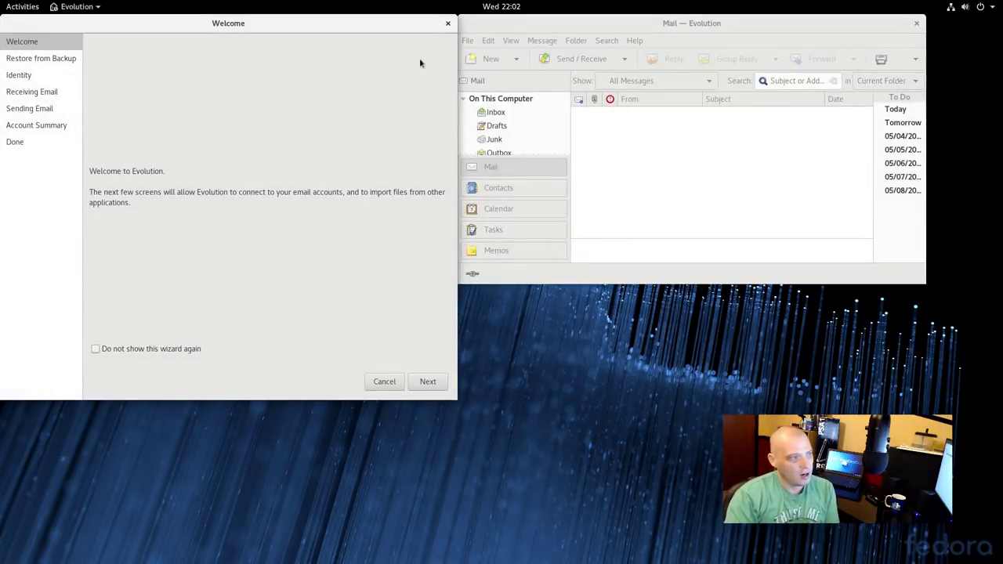
left_click(447, 25)
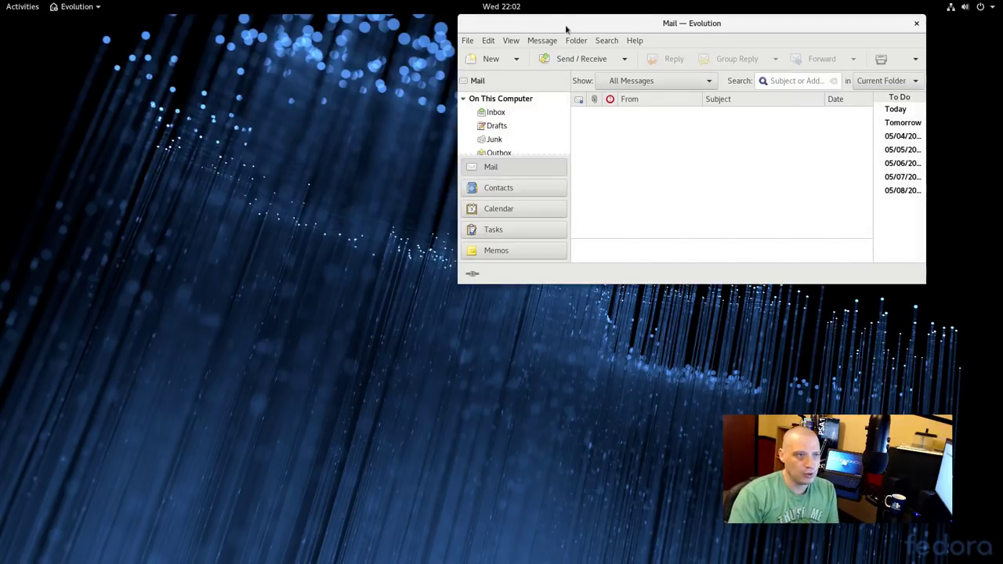
Confirm Evolution version 3.28.1 in Help > About, then quit Evolution
left_click_drag(565, 29, 474, 99)
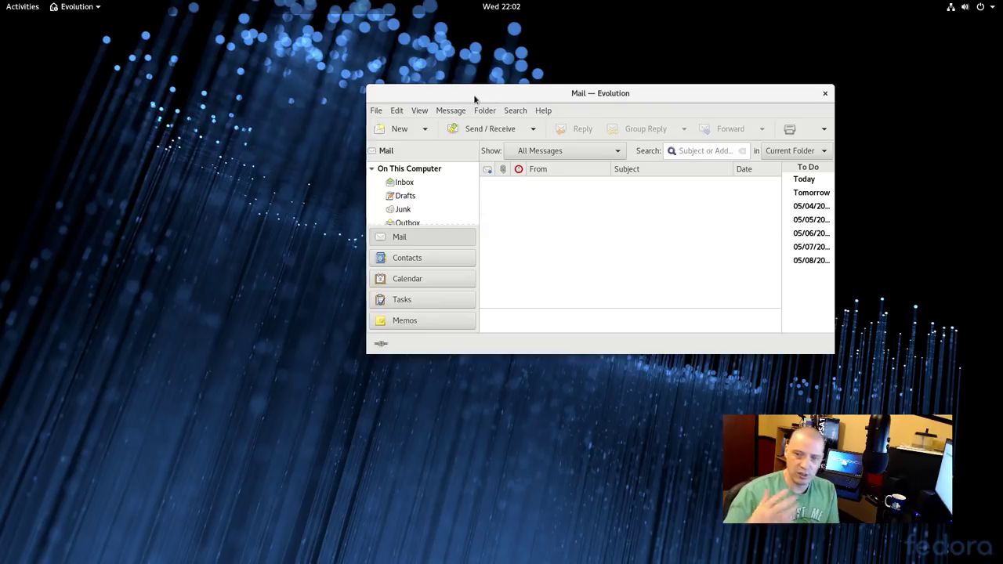
left_click(543, 110)
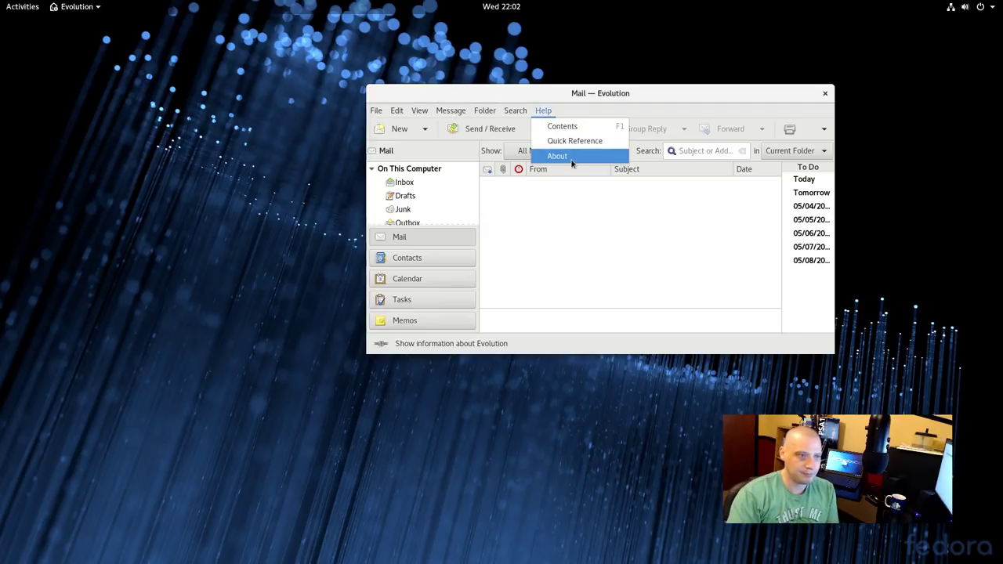
left_click(572, 163)
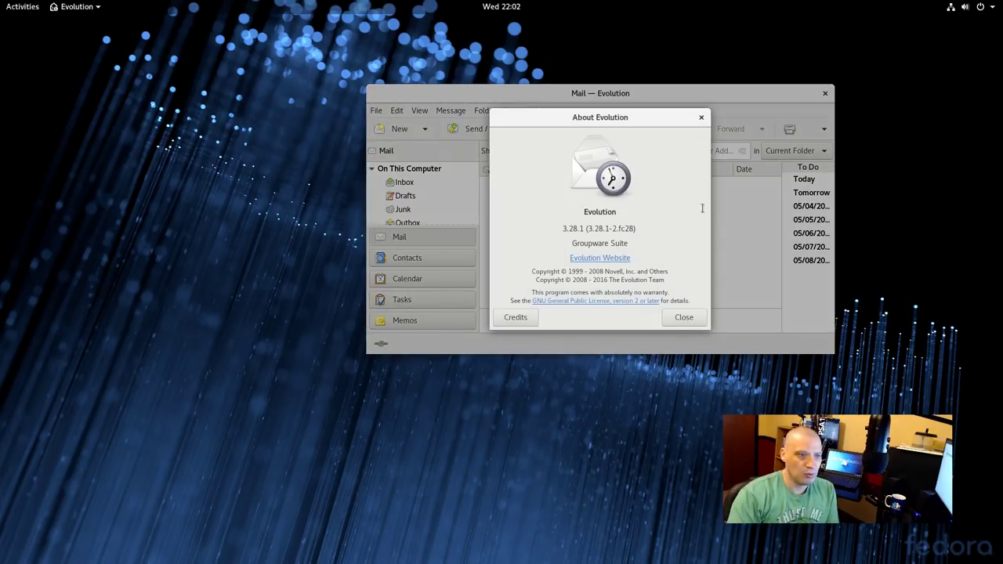
left_click(702, 117)
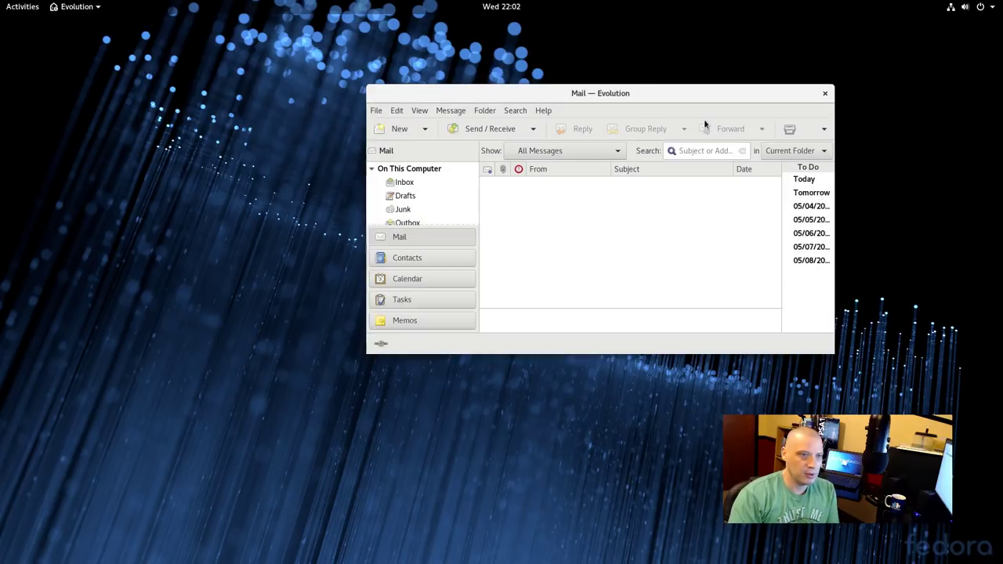
left_click(824, 94)
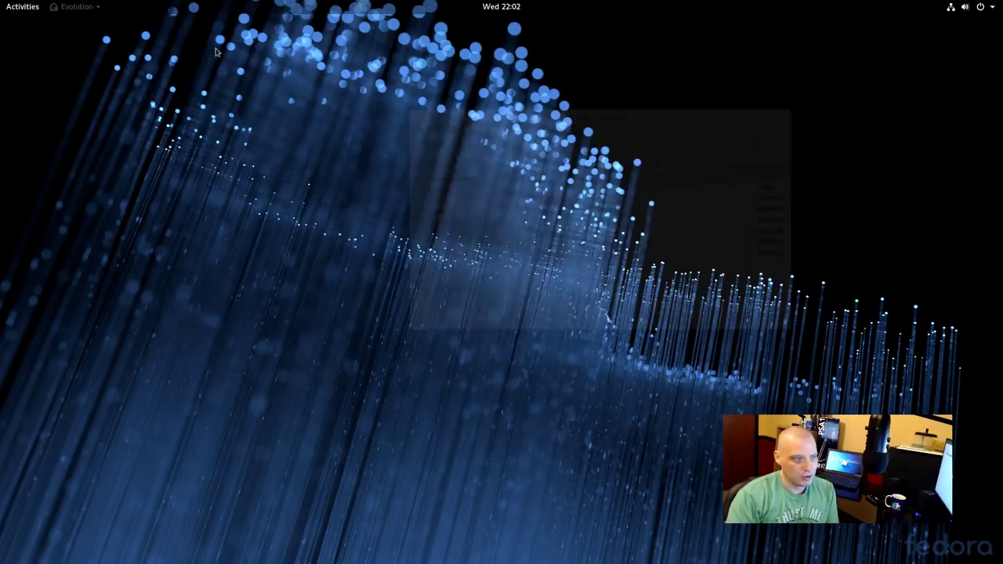
Launch the Files file manager on the Home folder from the application grid
left_click(37, 5)
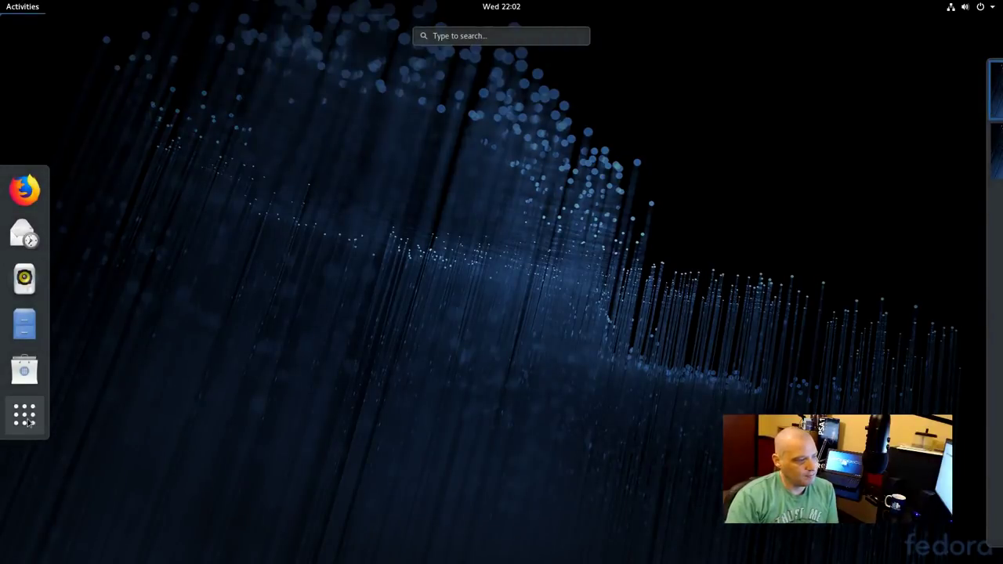
left_click(27, 421)
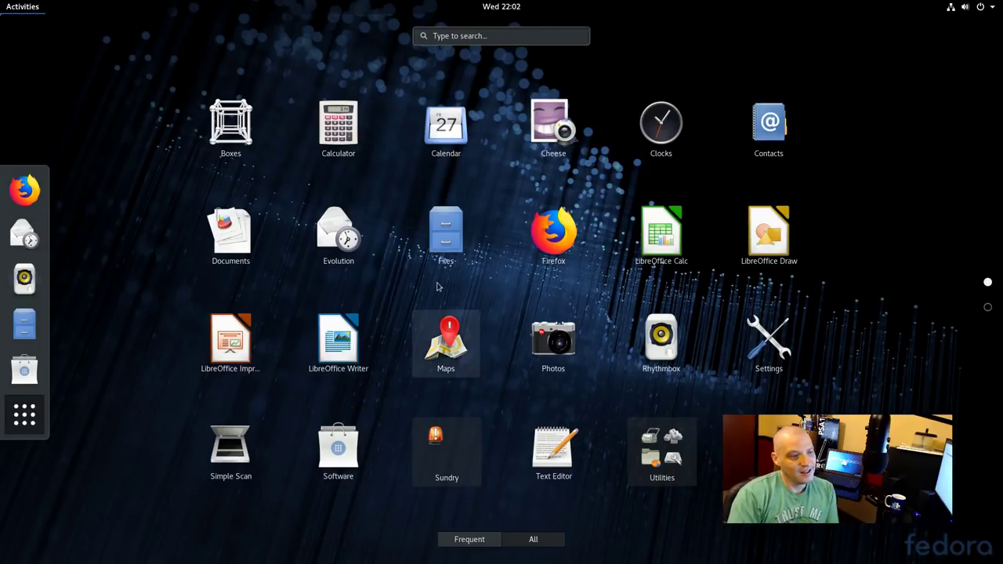
left_click(448, 234)
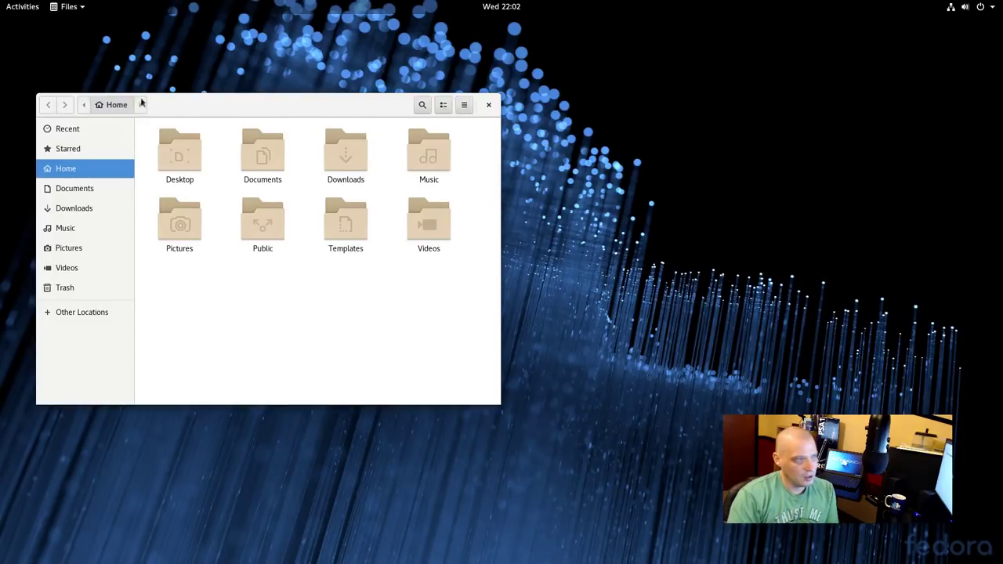
Confirm Files version 3.28.1-stable in its About dialog, then close Files
left_click(68, 7)
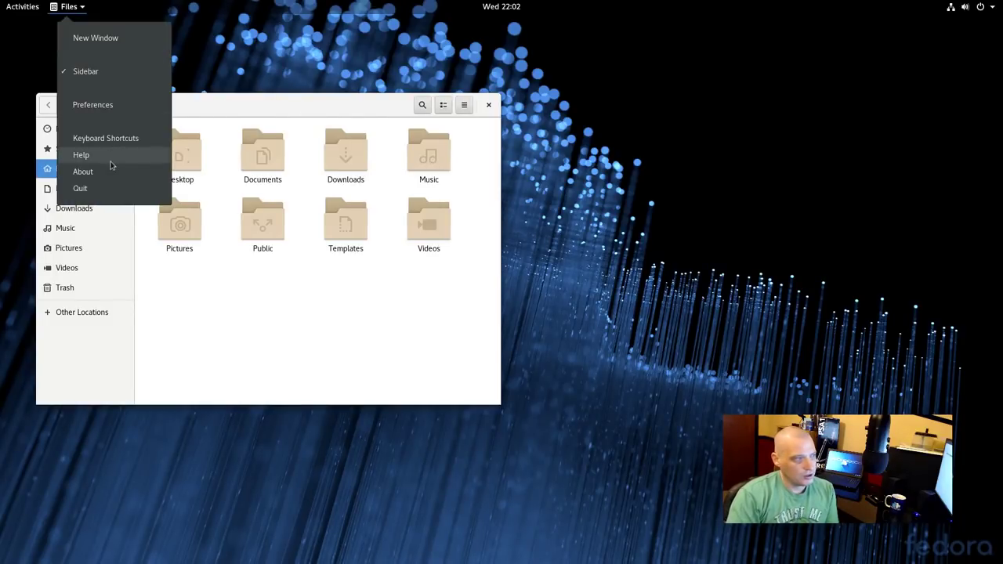
left_click(105, 170)
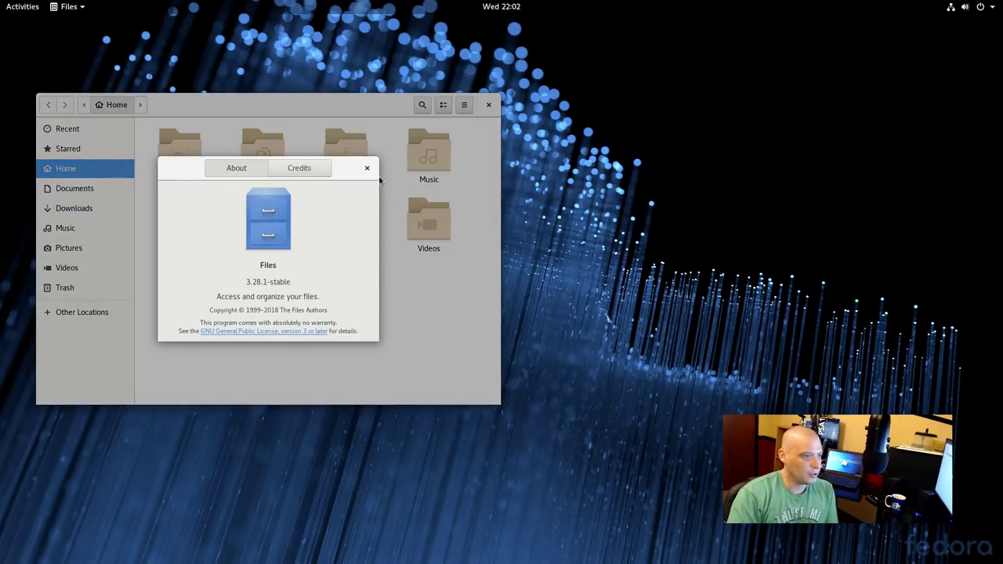
left_click(365, 169)
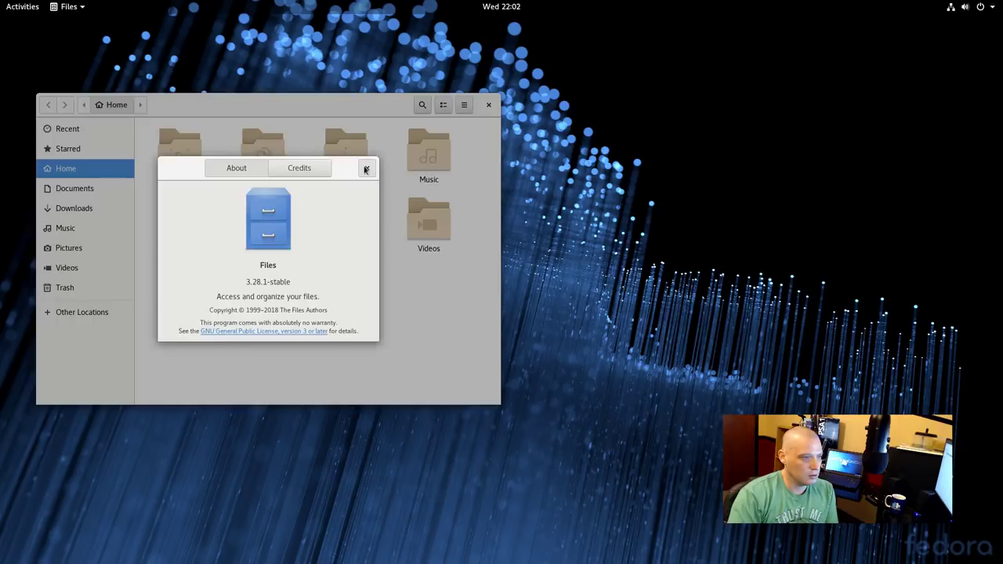
left_click(489, 106)
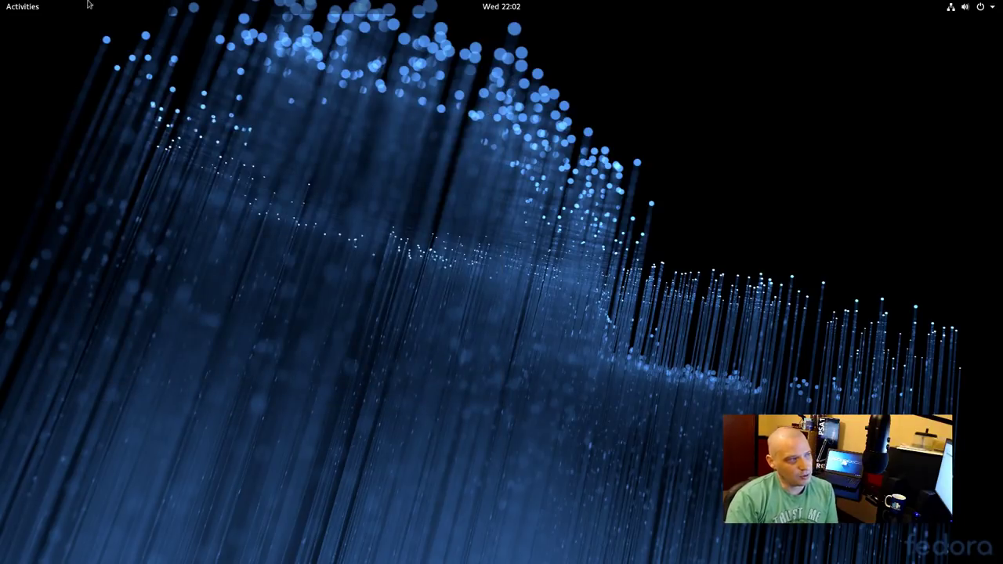
Launch Firefox from the application grid to its 59.0.2 first-run Welcome page
left_click(24, 5)
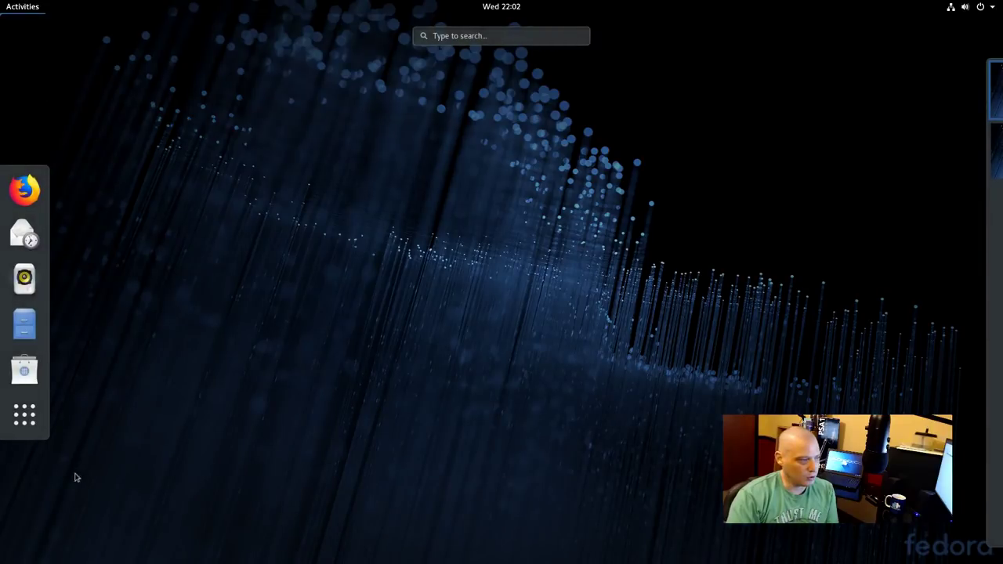
left_click(25, 415)
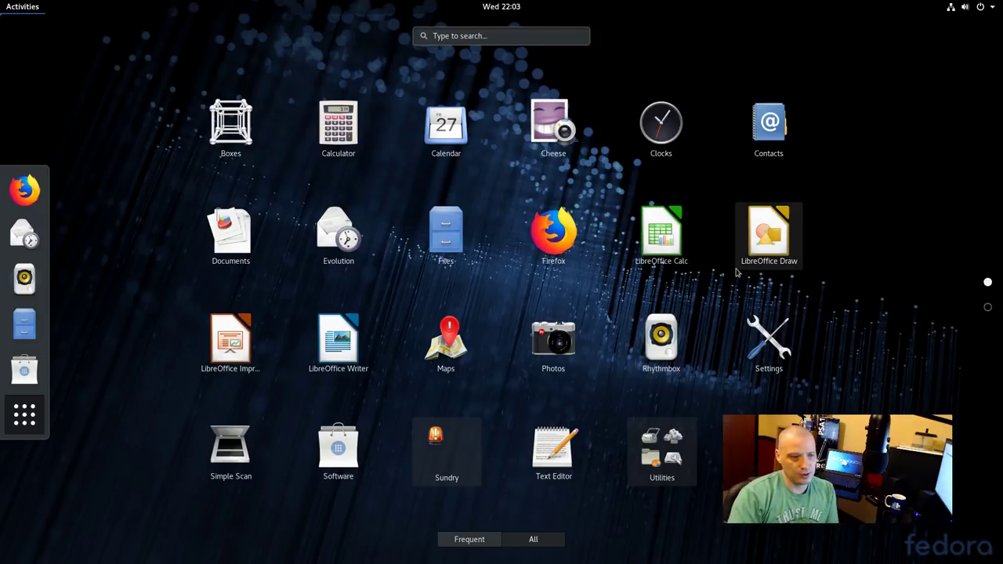
left_click(559, 264)
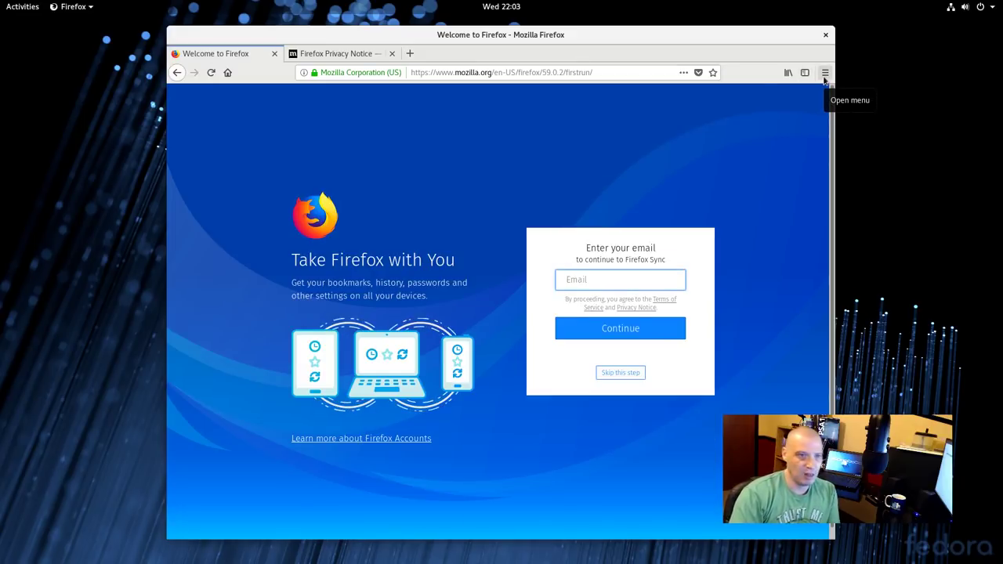
Confirm Firefox version 59.0.2 (64-bit) in Help > About, then close Firefox and both tabs
left_click(824, 74)
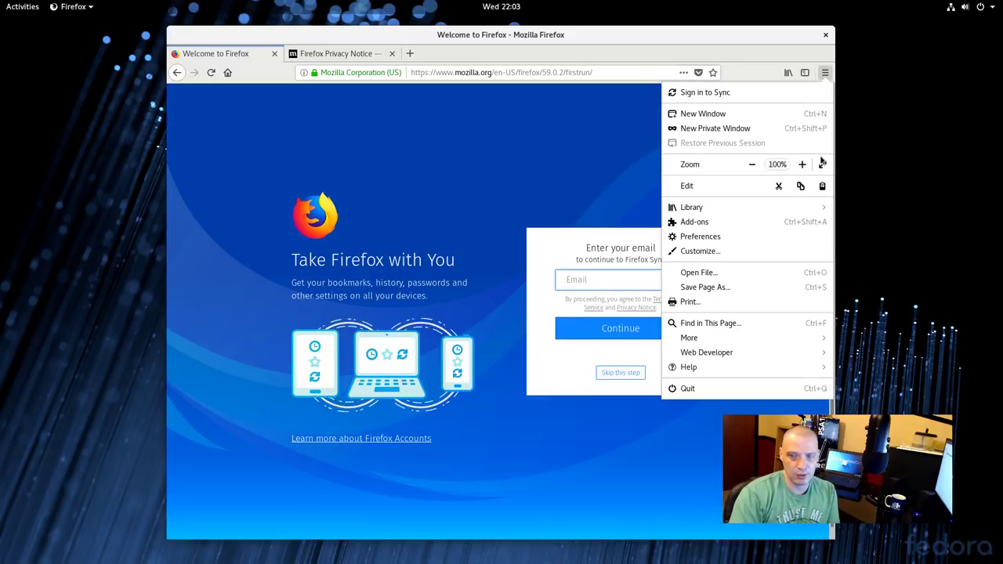
left_click(727, 369)
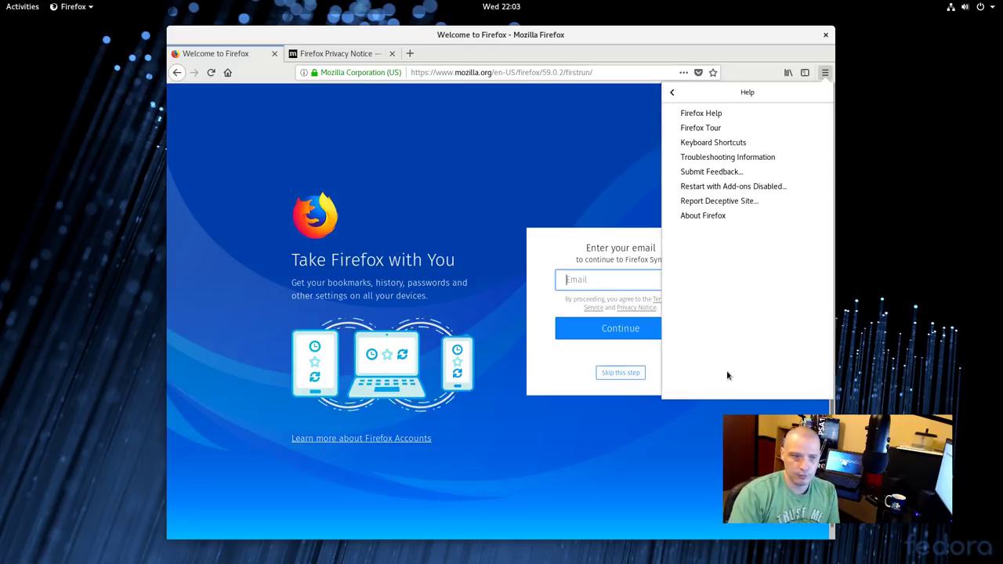
left_click(708, 216)
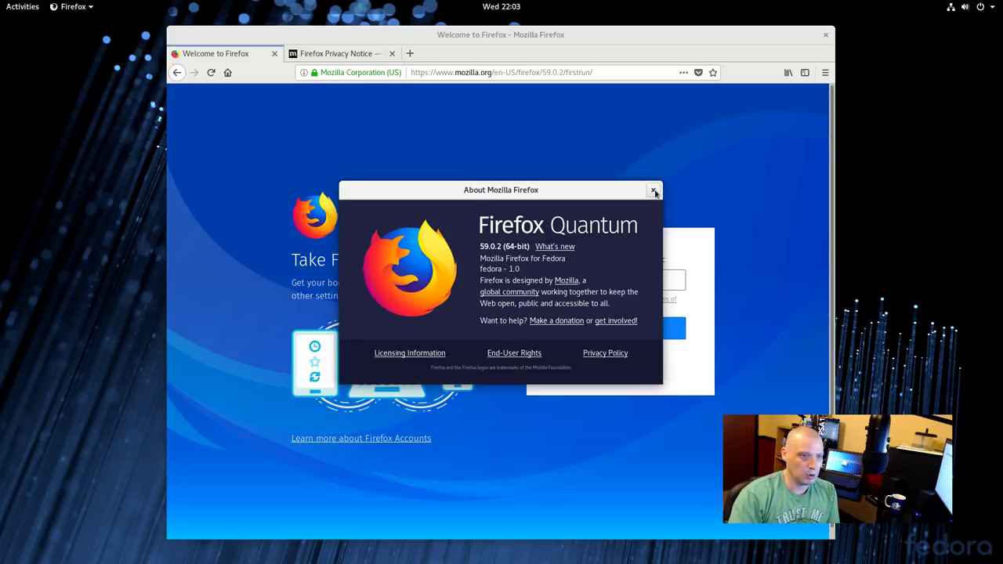
left_click(653, 191)
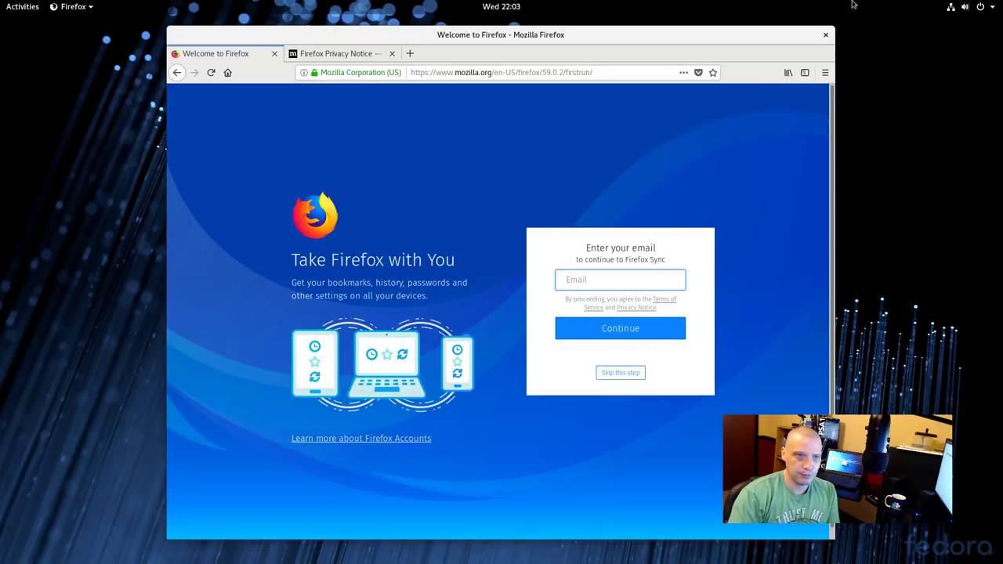
left_click(823, 36)
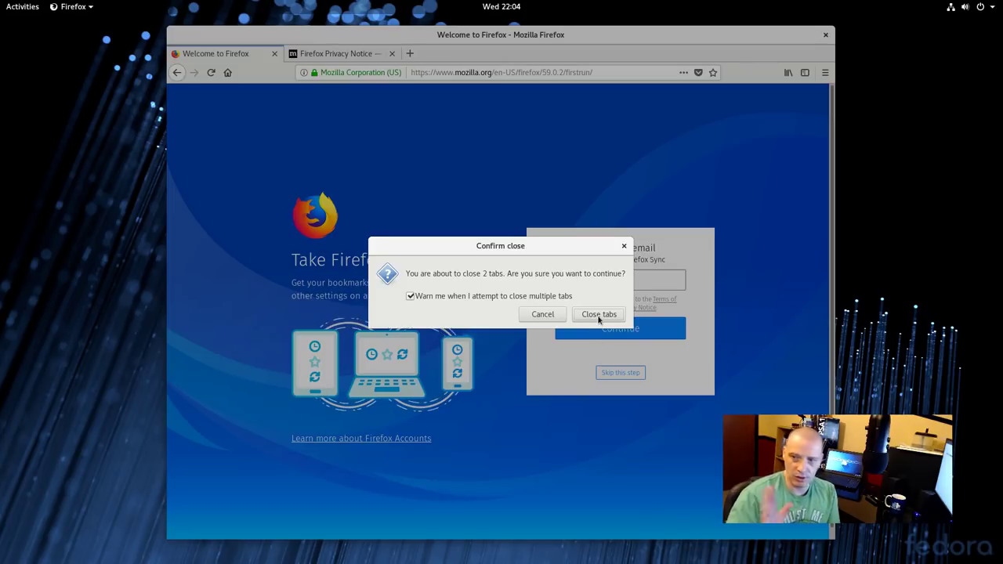
left_click(599, 314)
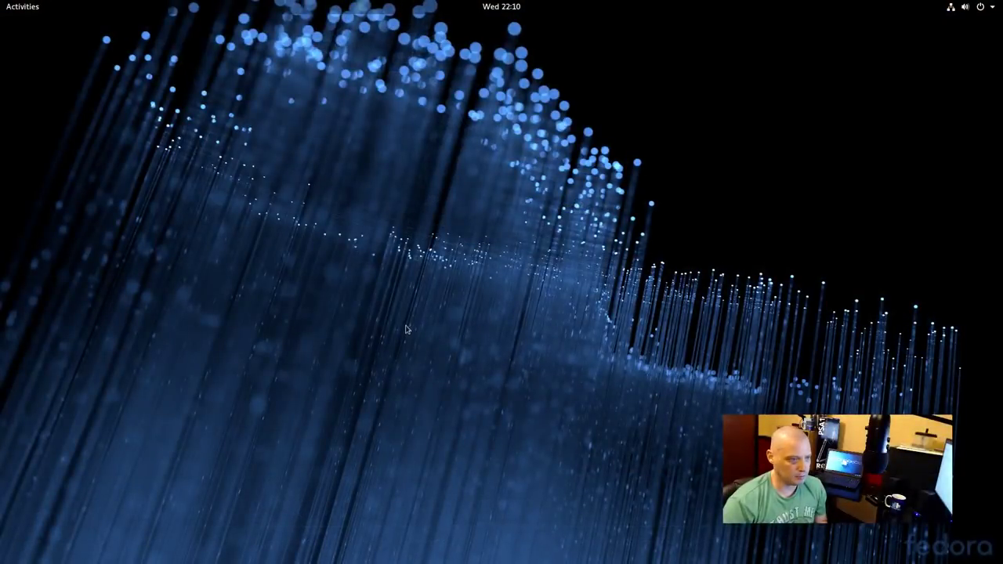
Open the Activities overview over the empty Fedora desktop
left_click(22, 5)
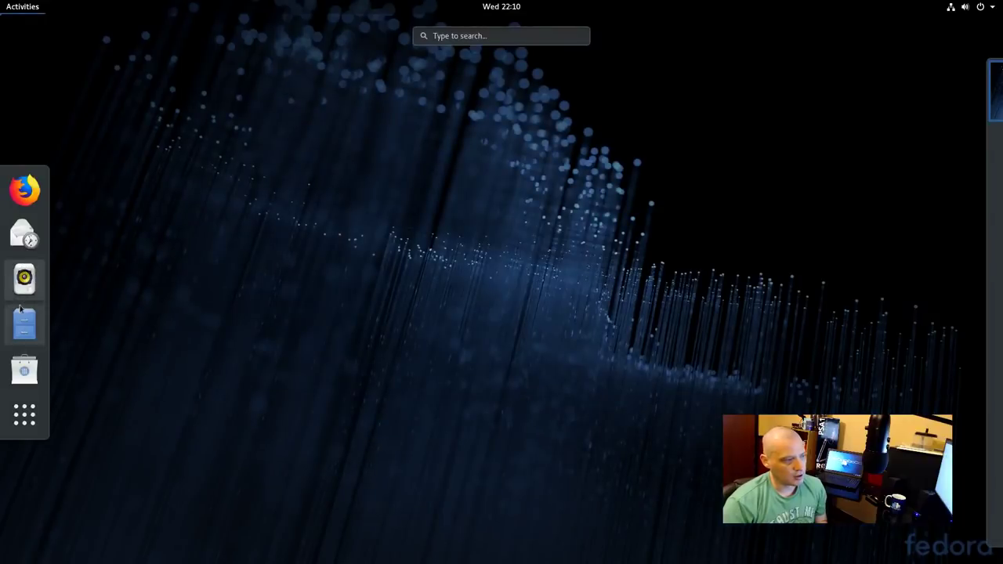
Launch LibreOffice Writer, confirm version 6.0.3.2 in Help > About, then close Writer
left_click(24, 417)
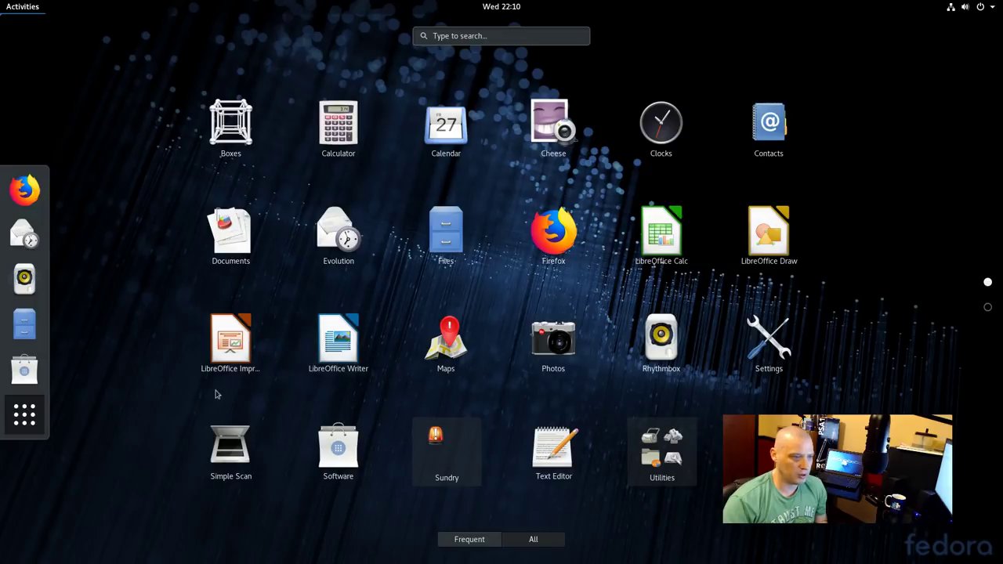
left_click(330, 367)
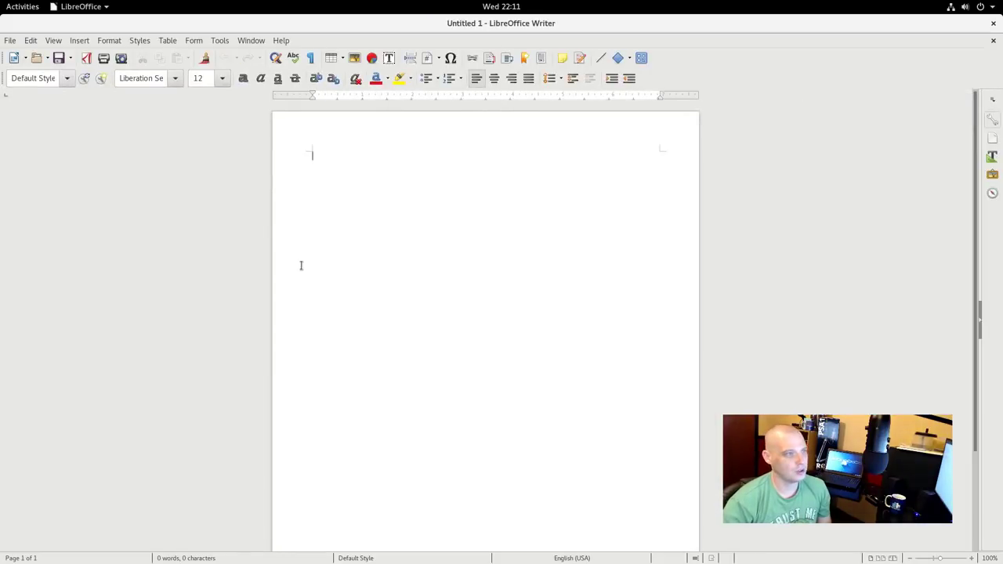
left_click(282, 43)
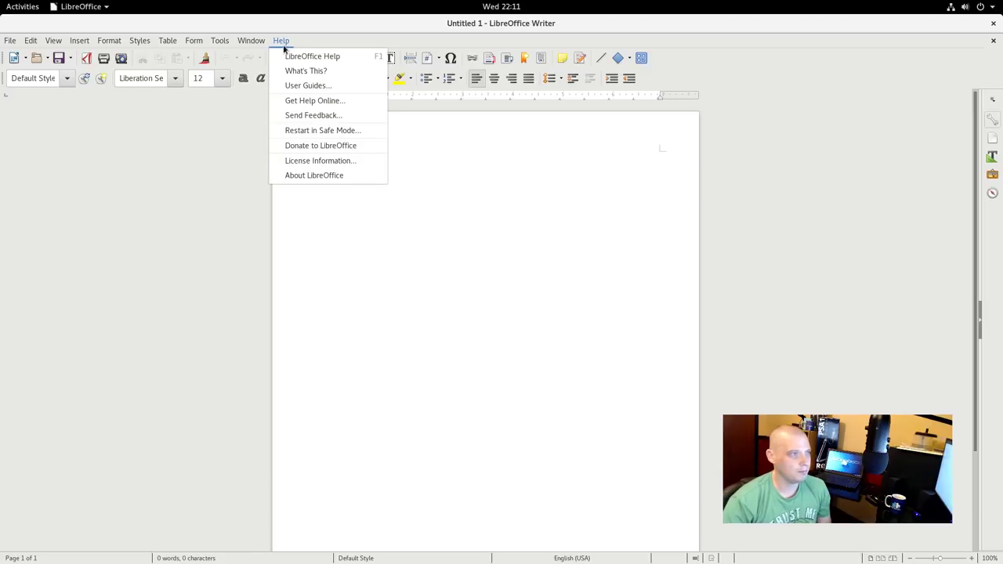
left_click(309, 175)
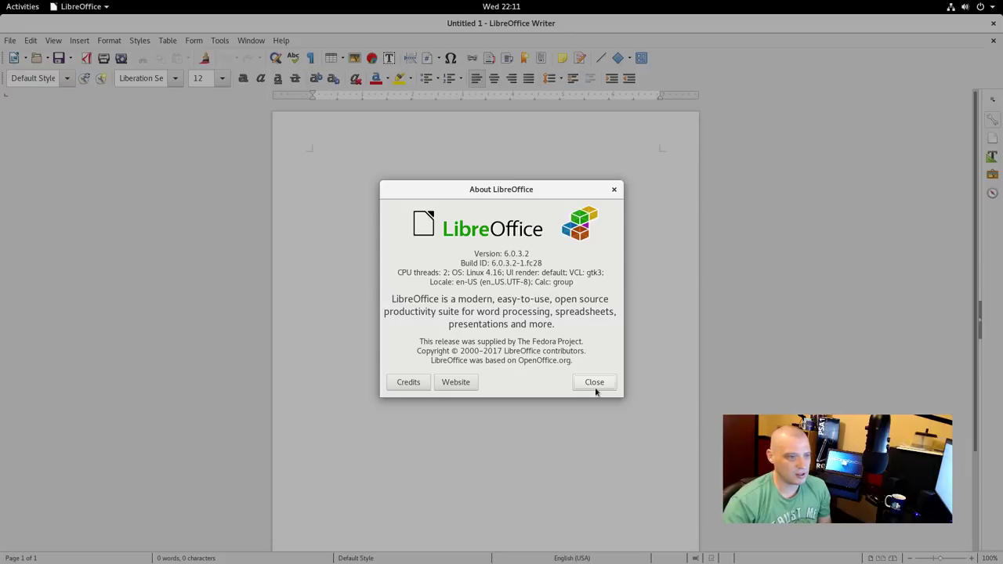
left_click(597, 381)
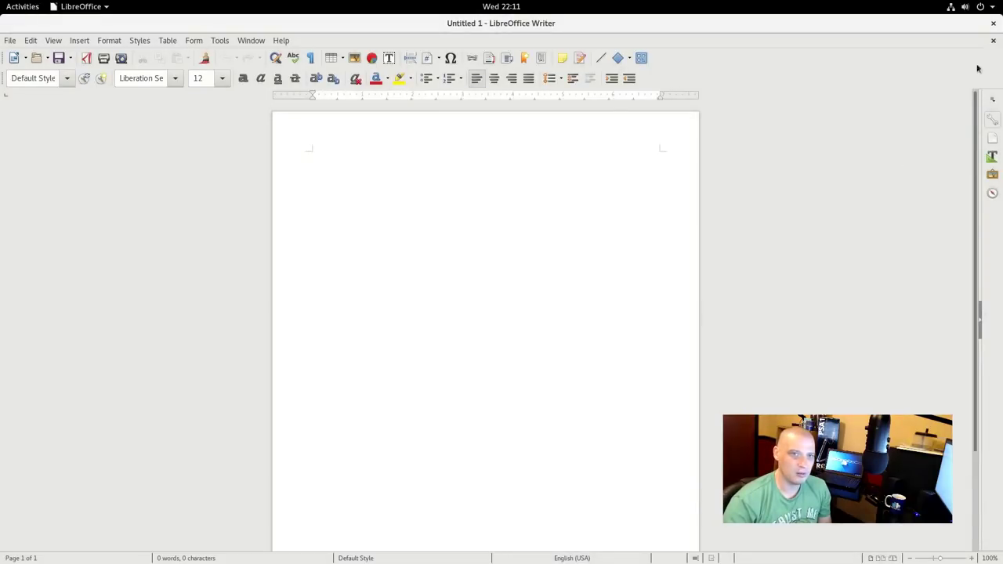
left_click(993, 23)
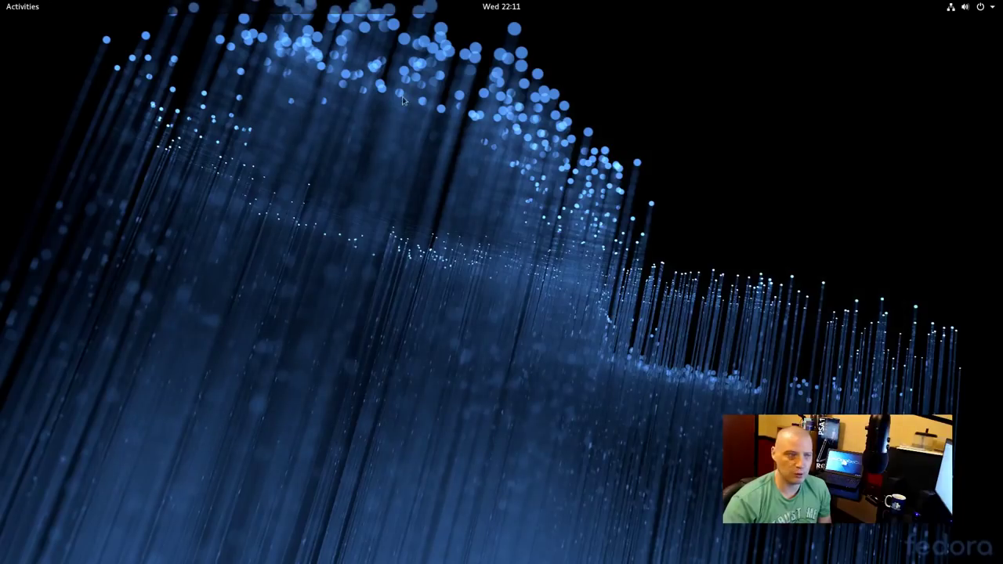
Launch GNOME Maps from the application grid and allow it to use the current location
left_click(23, 6)
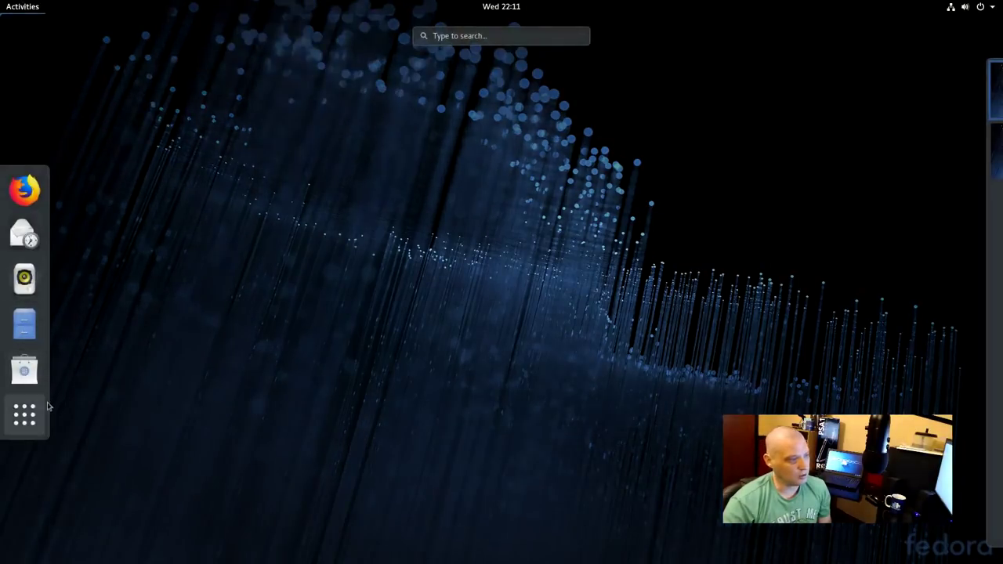
left_click(25, 416)
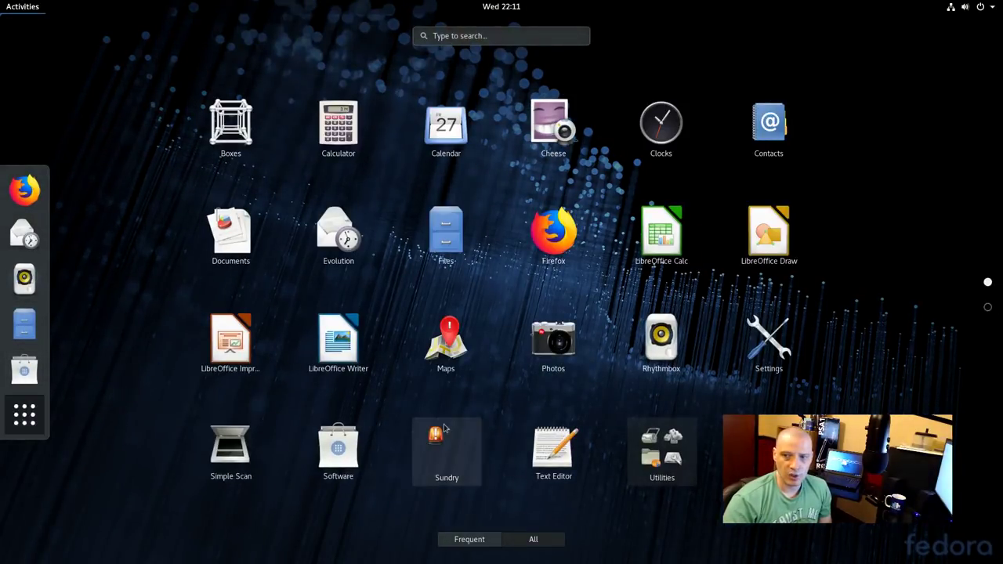
left_click(459, 353)
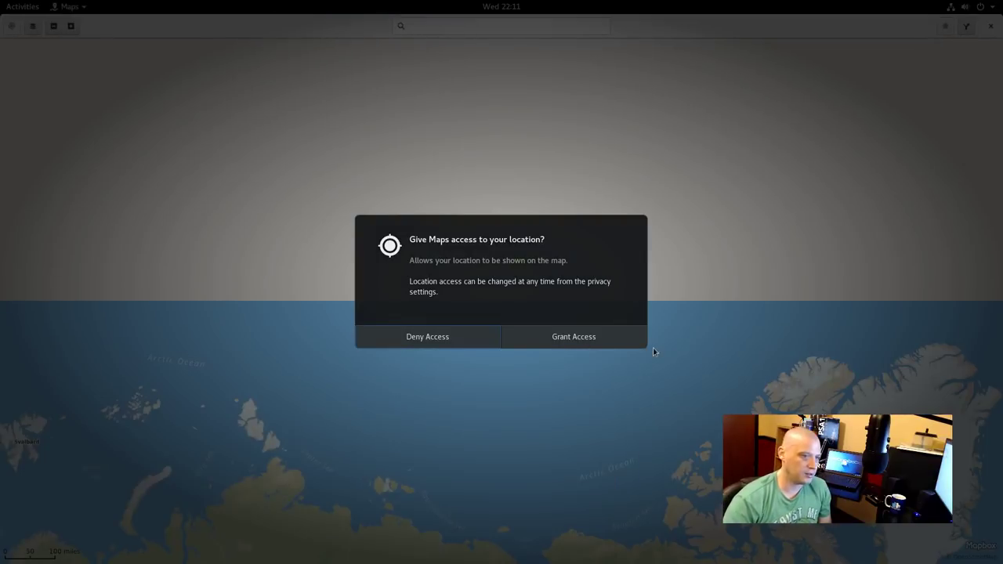
left_click(633, 345)
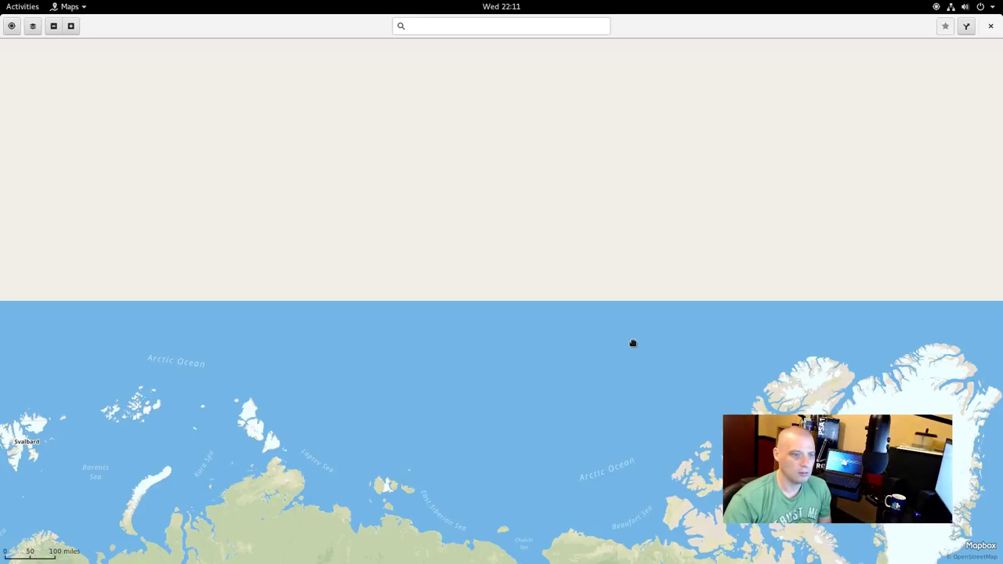
Pan the world map and zoom into a lake-dotted region of China at 7-mile scale, then close Maps
scroll(634, 343, "down", 3)
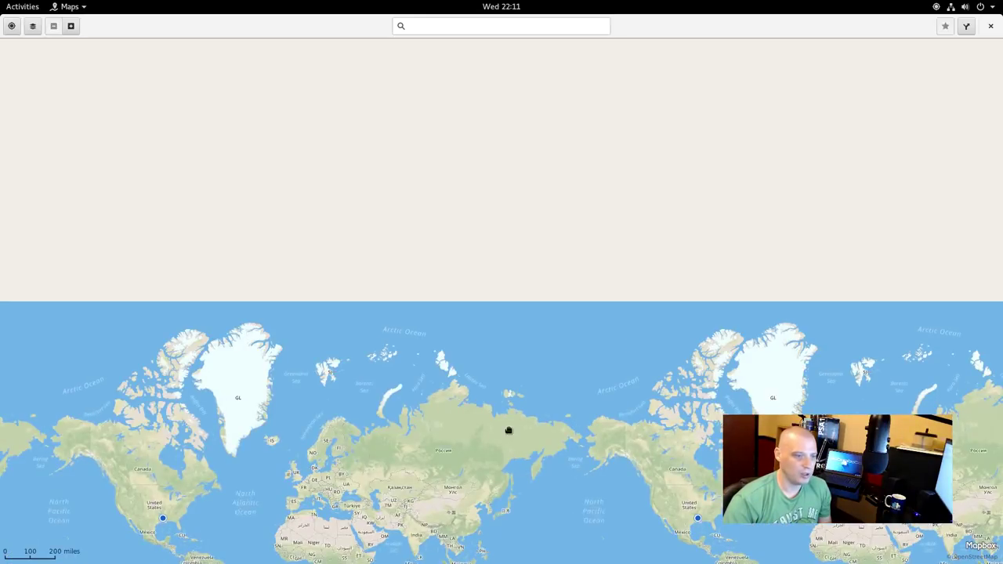
left_click_drag(508, 430, 496, 297)
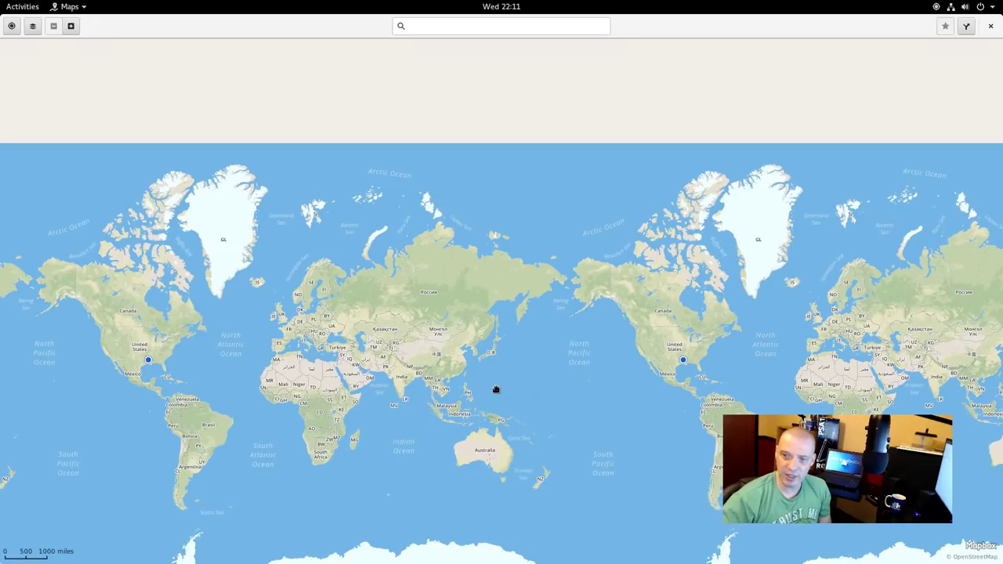
left_click_drag(496, 394, 491, 338)
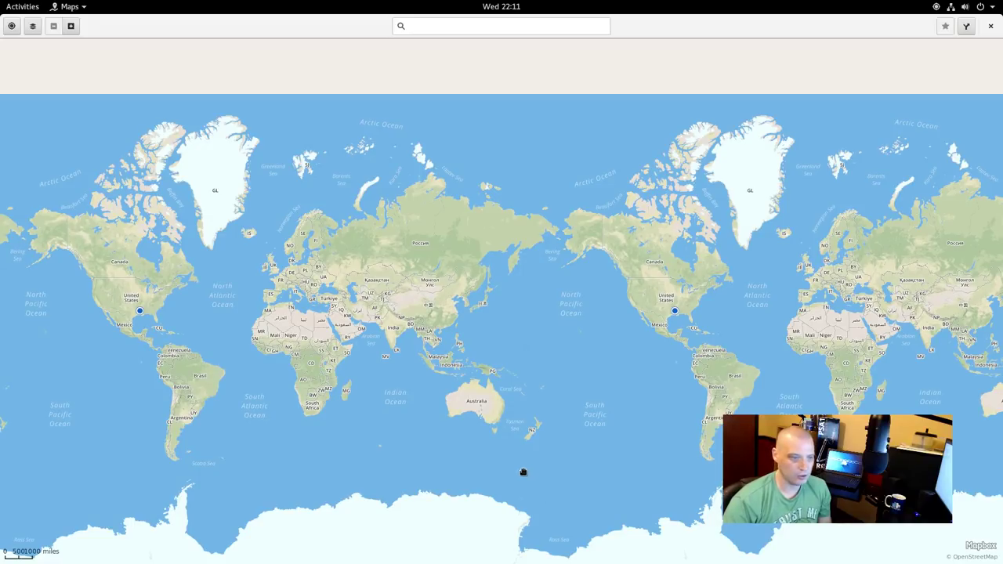
scroll(421, 305, "up", 10)
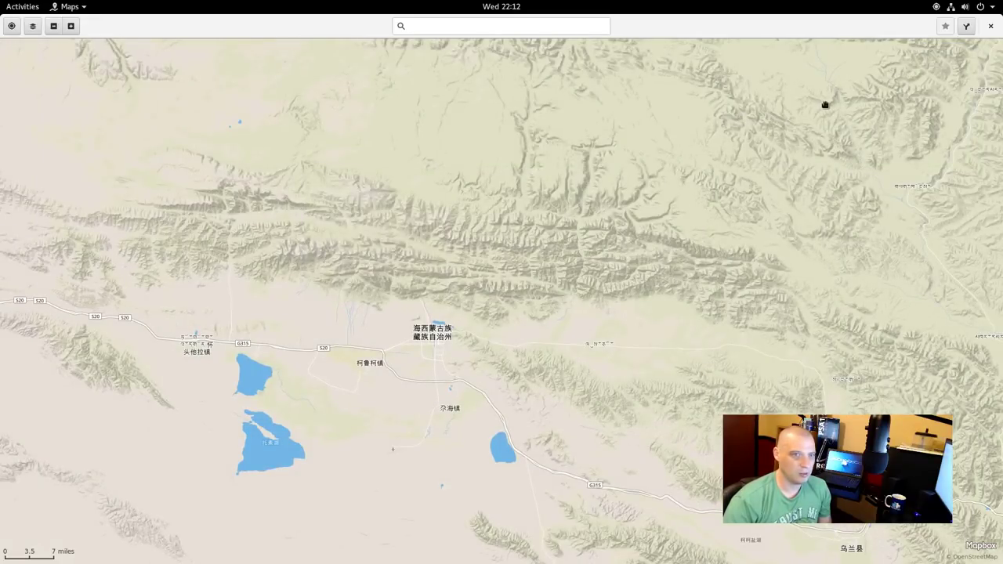
left_click(991, 27)
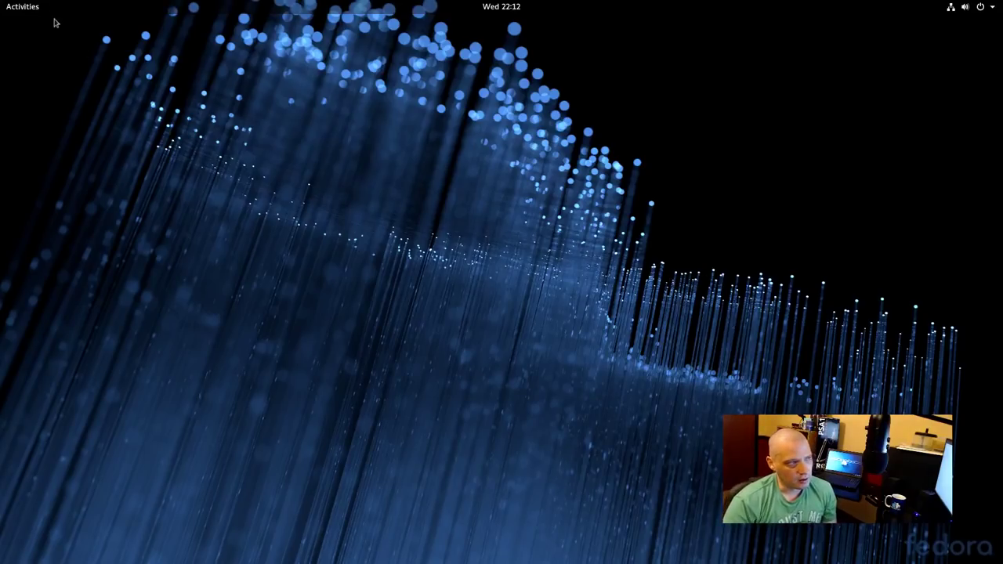
Show the installed-applications grid again through Activities and Show Applications
left_click(23, 6)
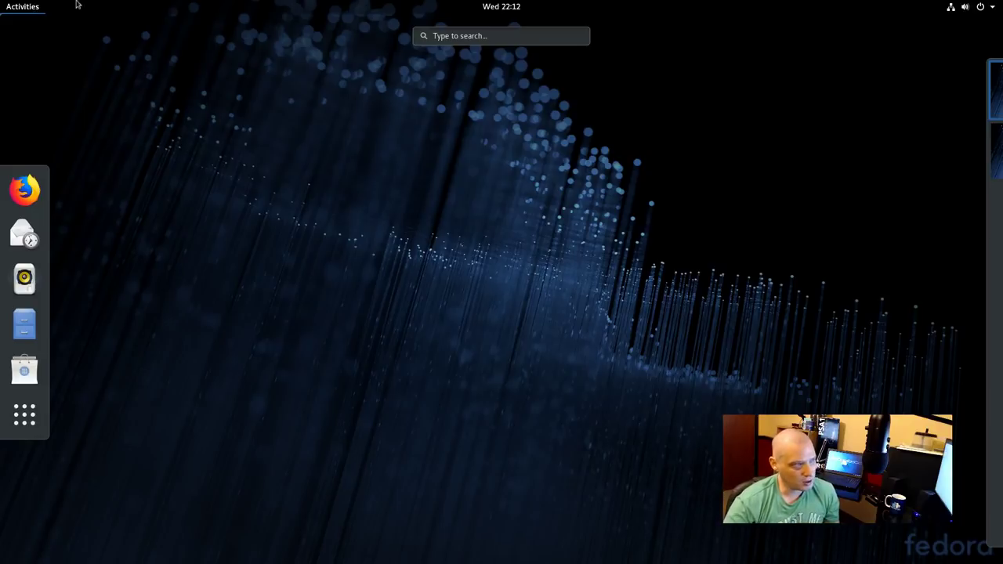
left_click(25, 420)
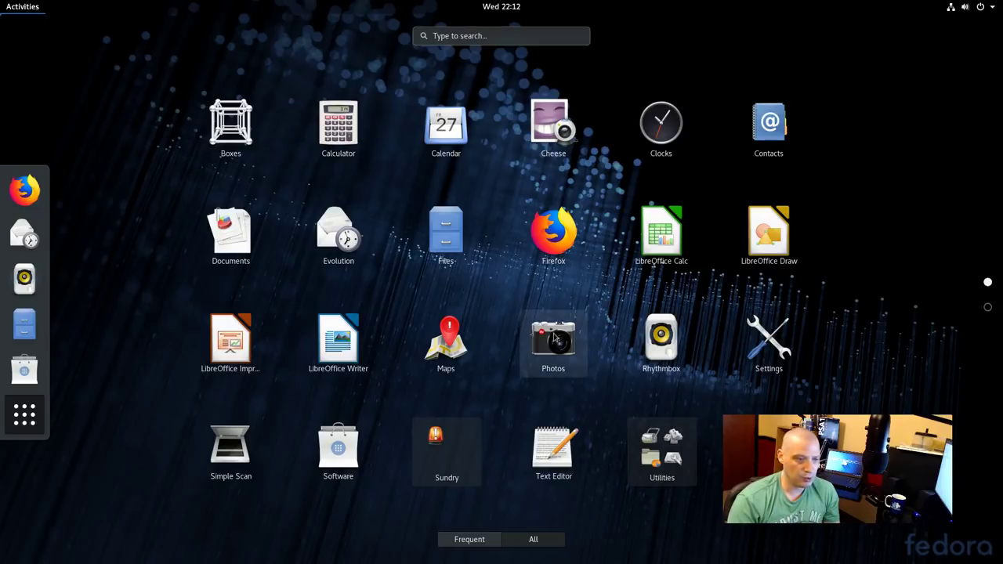
Launch Rhythmbox, confirm About shows version 3.4.2, then quit it and return to Activities
left_click(664, 348)
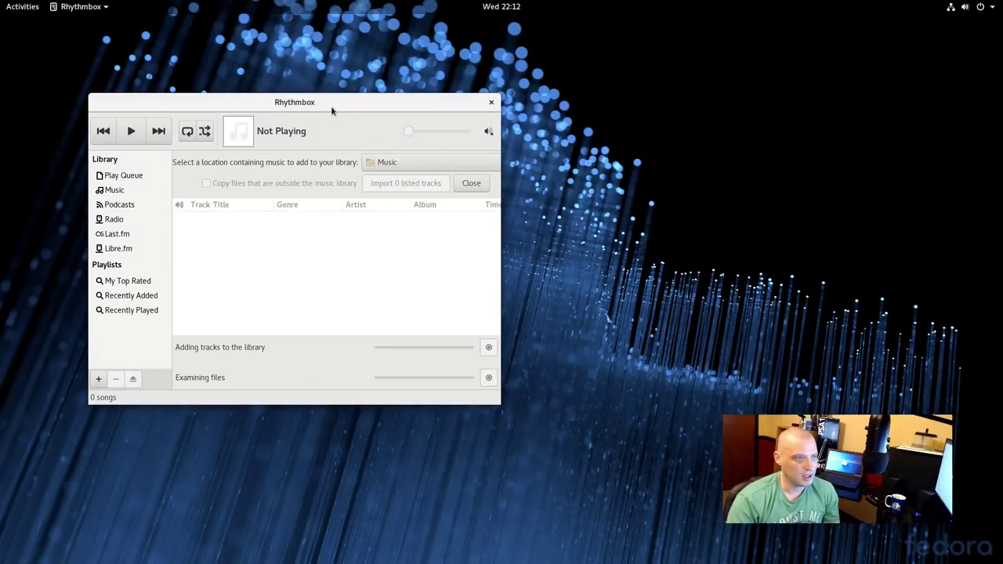
left_click(69, 4)
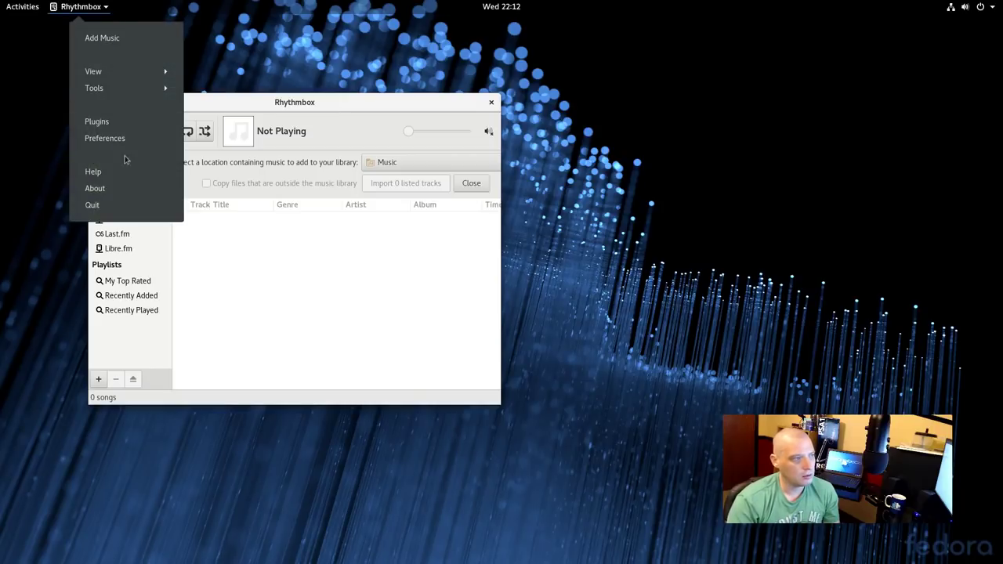
left_click(119, 193)
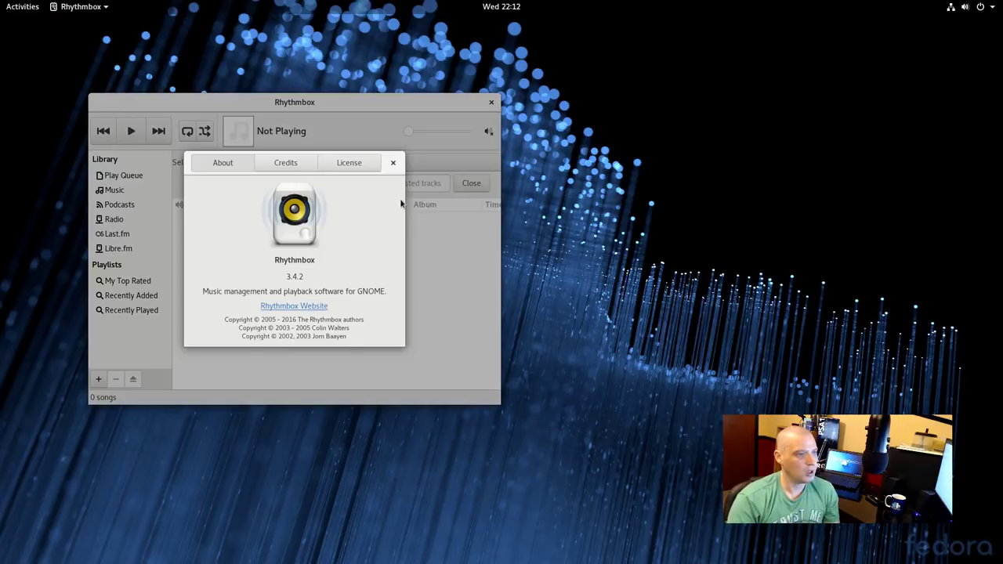
left_click(392, 163)
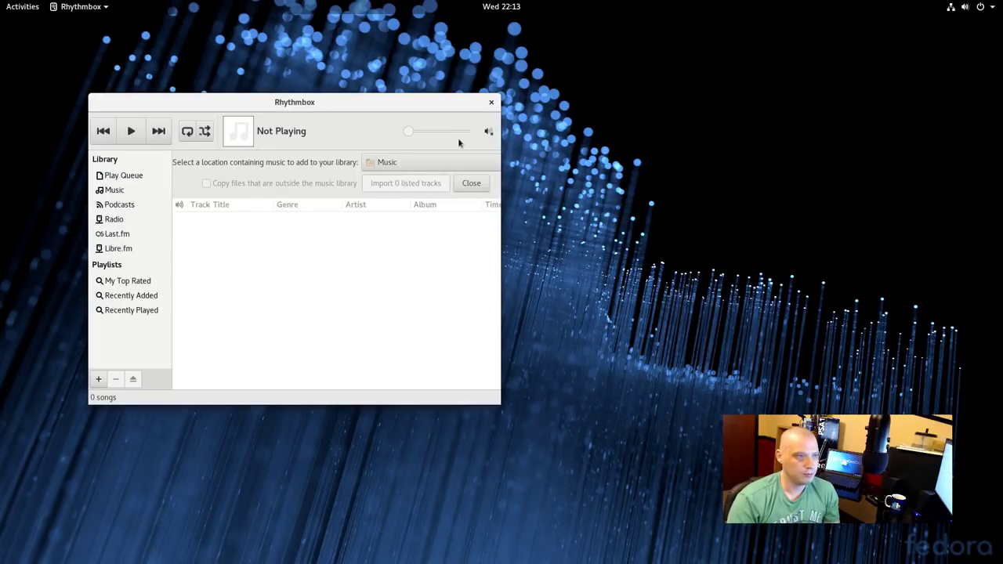
left_click(492, 102)
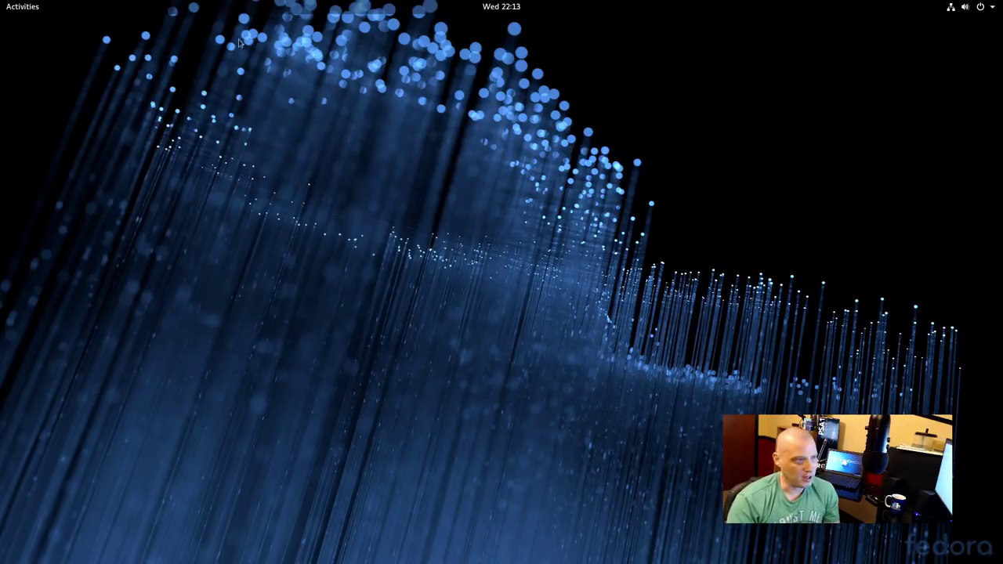
left_click(26, 5)
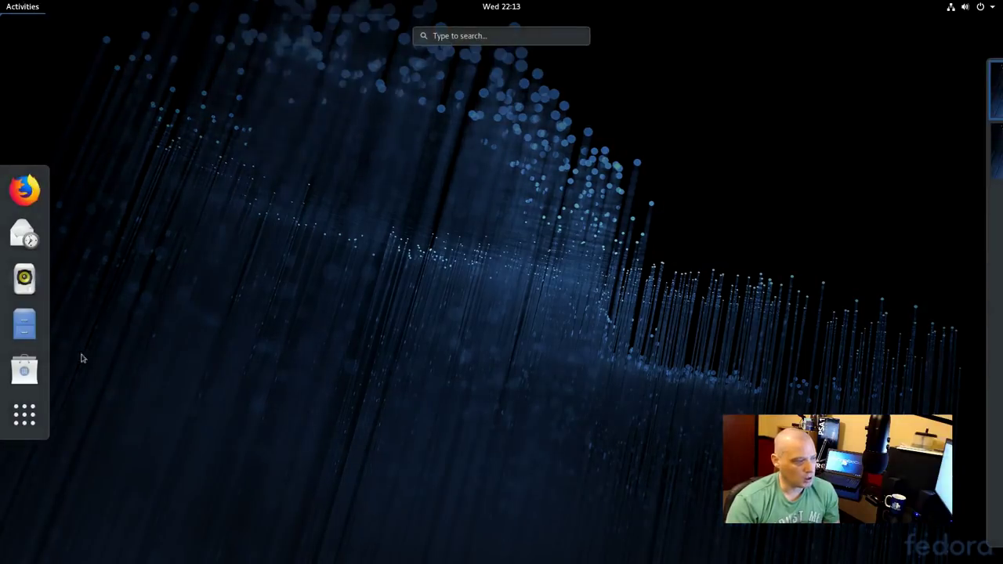
Open Settings from the application grid, see 'No Wi-Fi Adapter Found', then close it
left_click(23, 420)
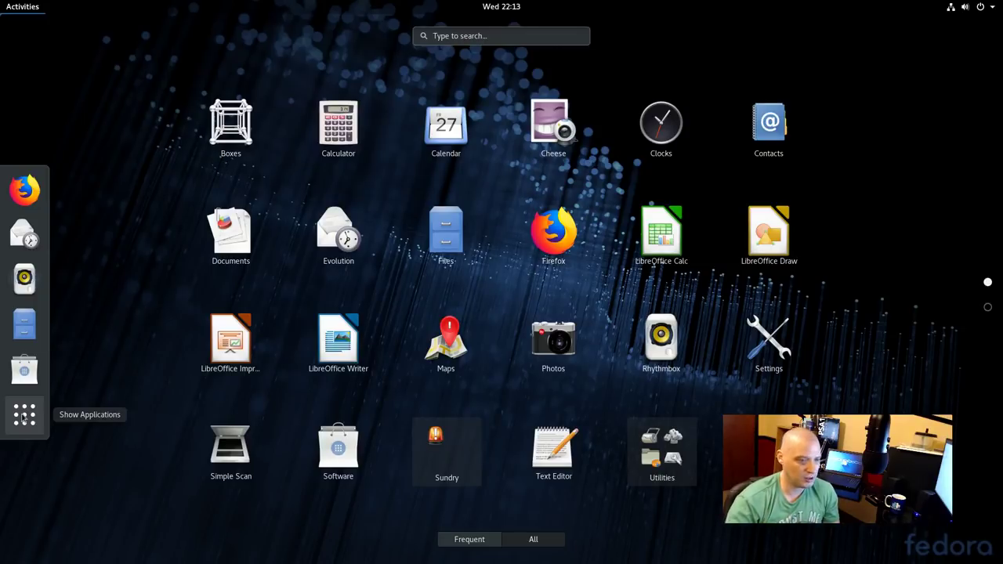
left_click(757, 350)
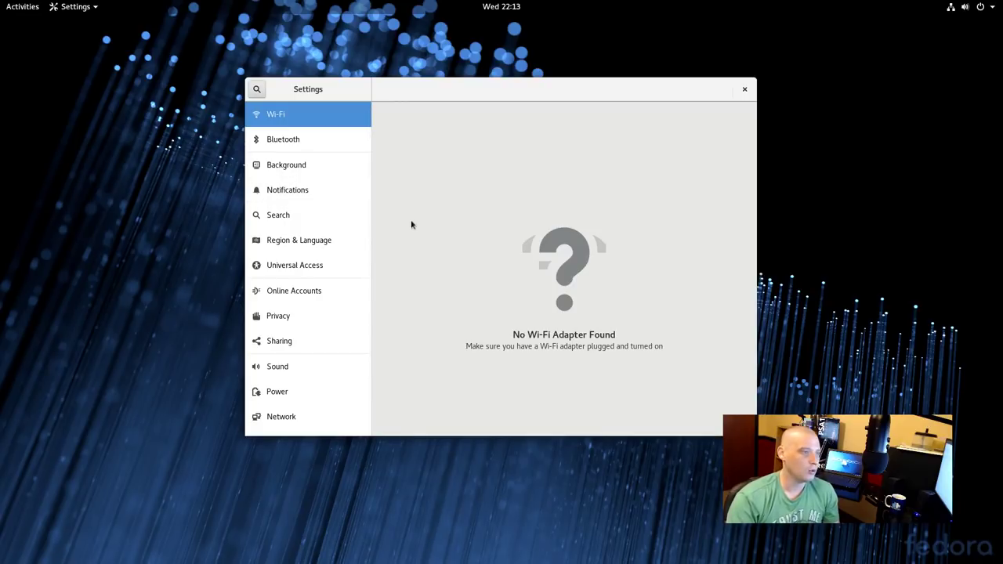
left_click(743, 90)
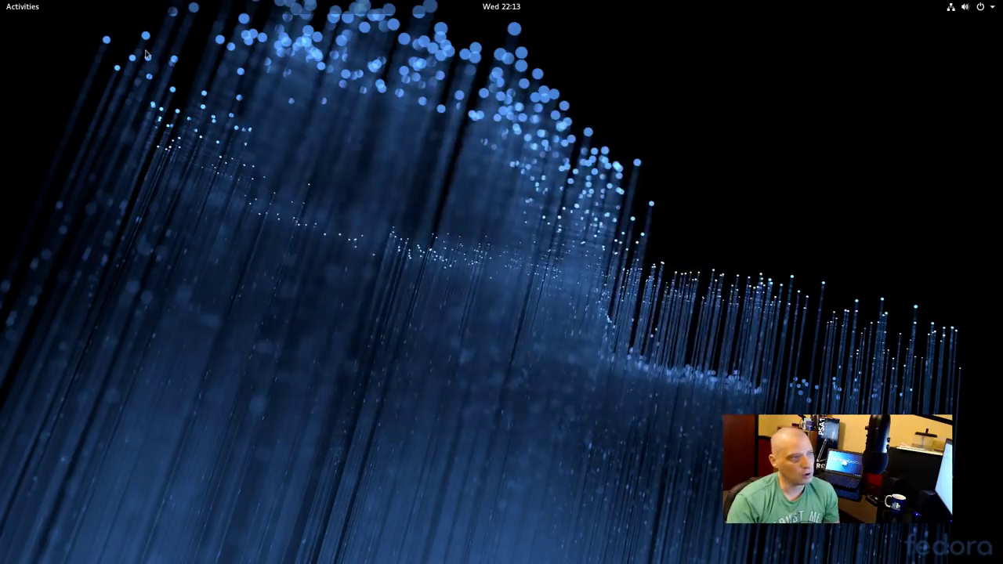
Launch Software from the application grid and get past its welcome screen
left_click(15, 4)
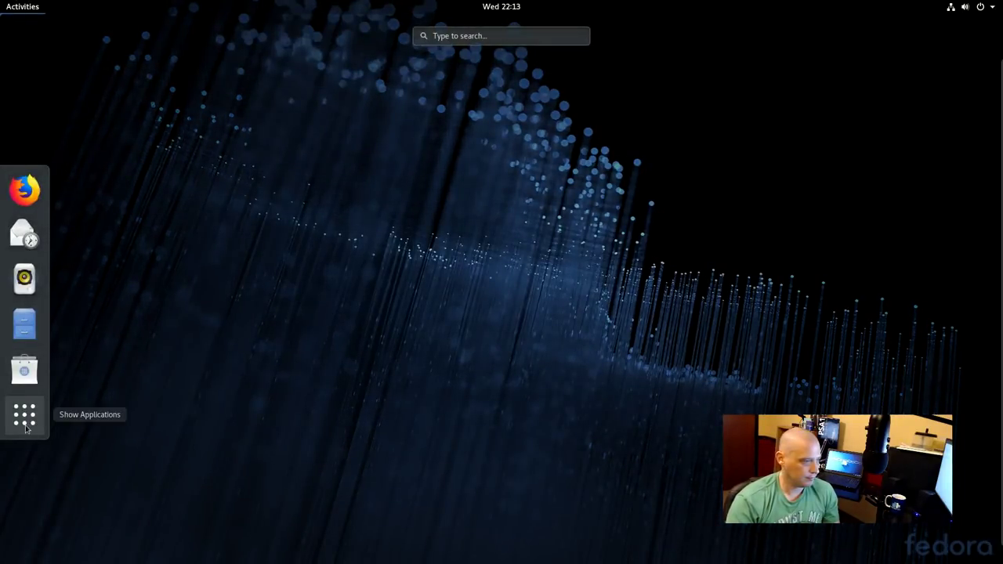
left_click(22, 413)
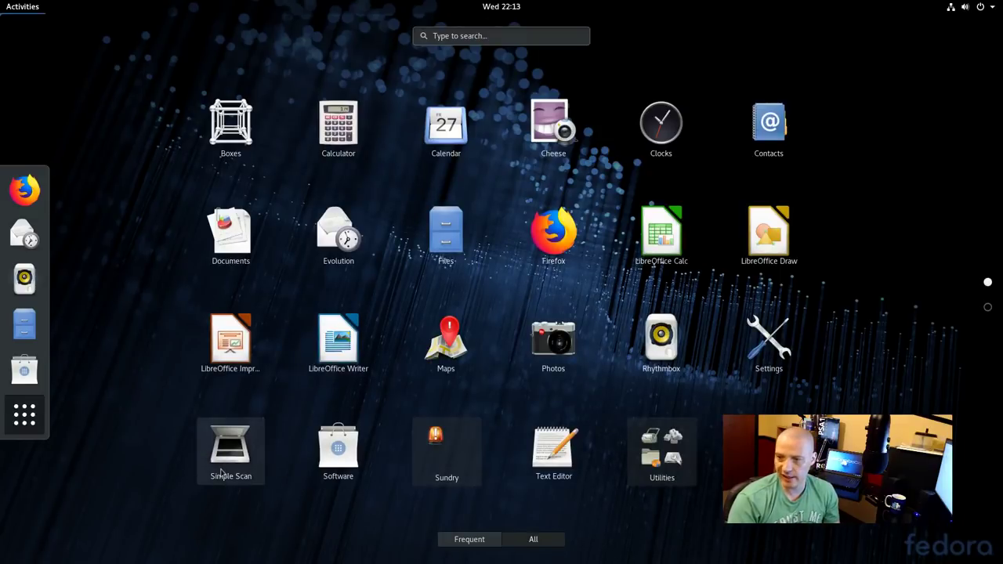
left_click(328, 458)
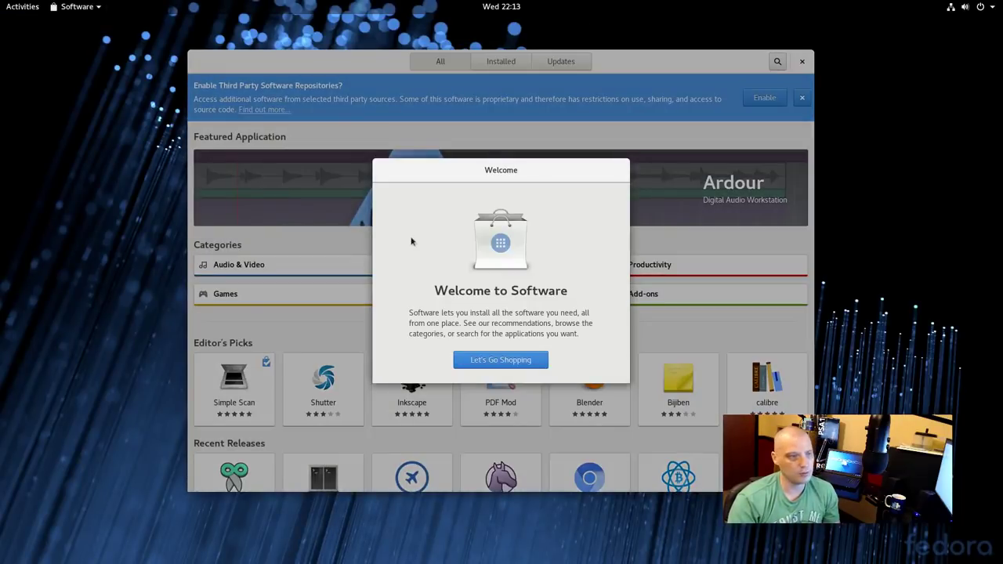
left_click(495, 360)
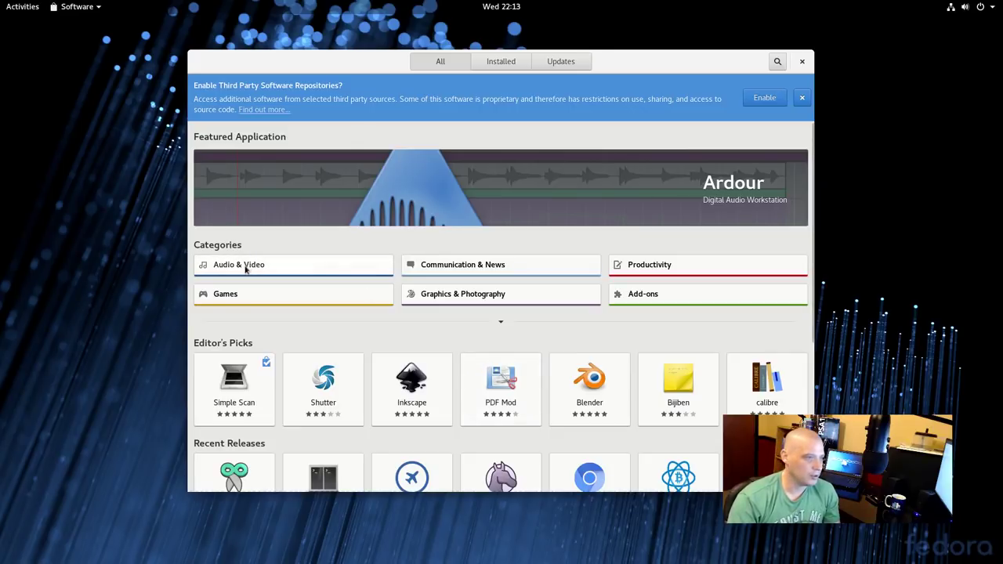
Browse the Audio & Video category, then go back to the main Software overview
left_click(247, 268)
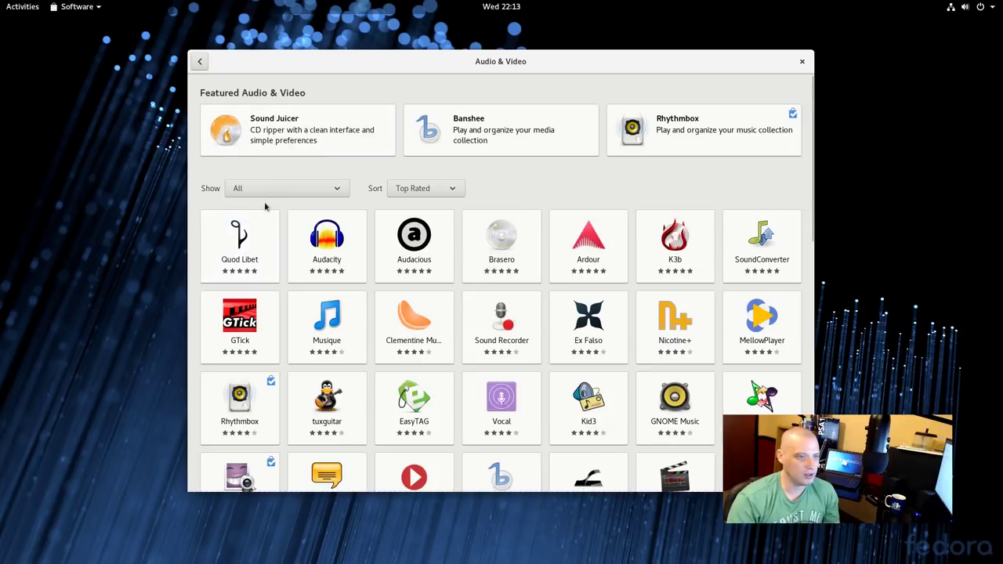
scroll(274, 222, "down", 1)
scroll(273, 216, "down", 12)
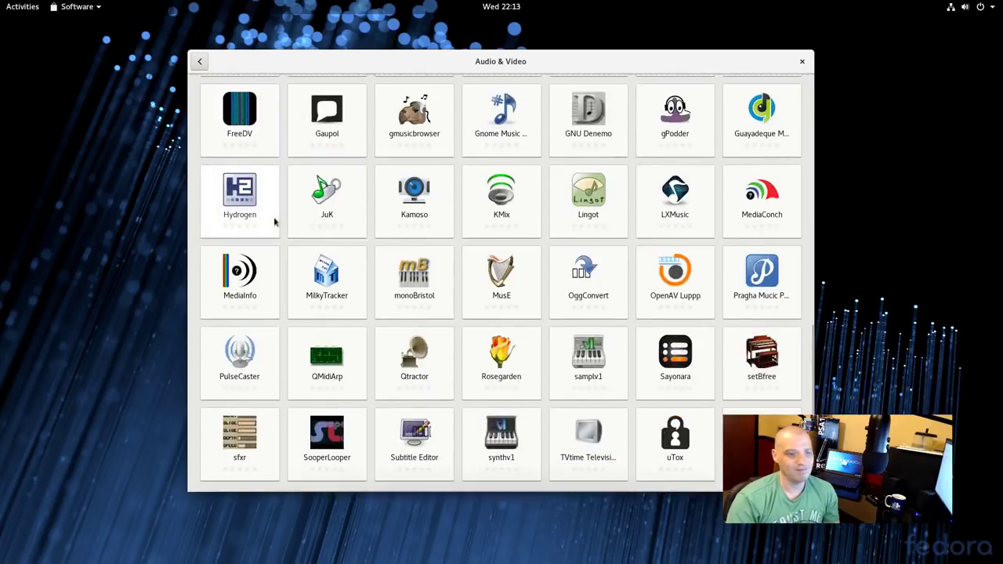
scroll(274, 220, "up", 10)
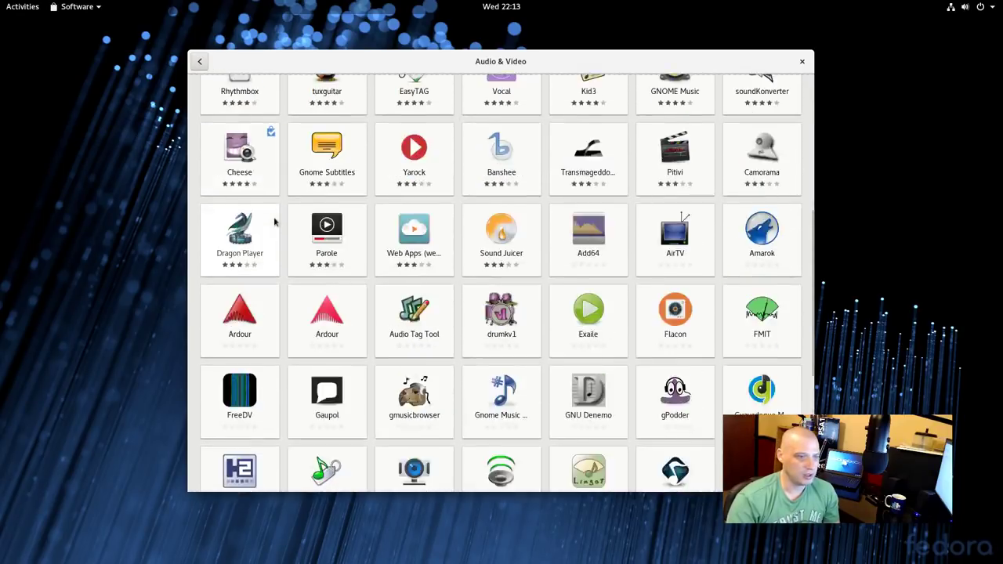
scroll(274, 221, "up", 3)
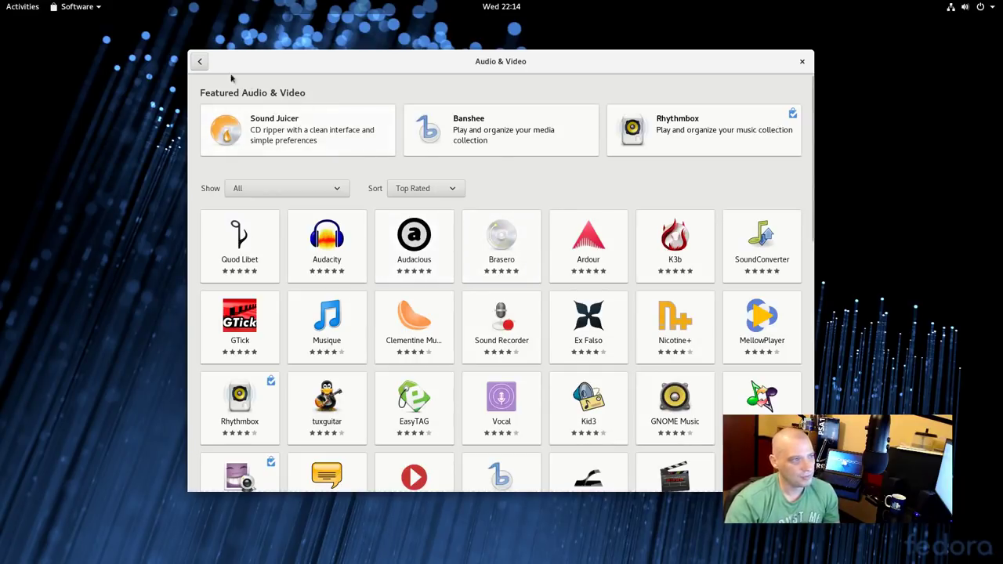
left_click(200, 61)
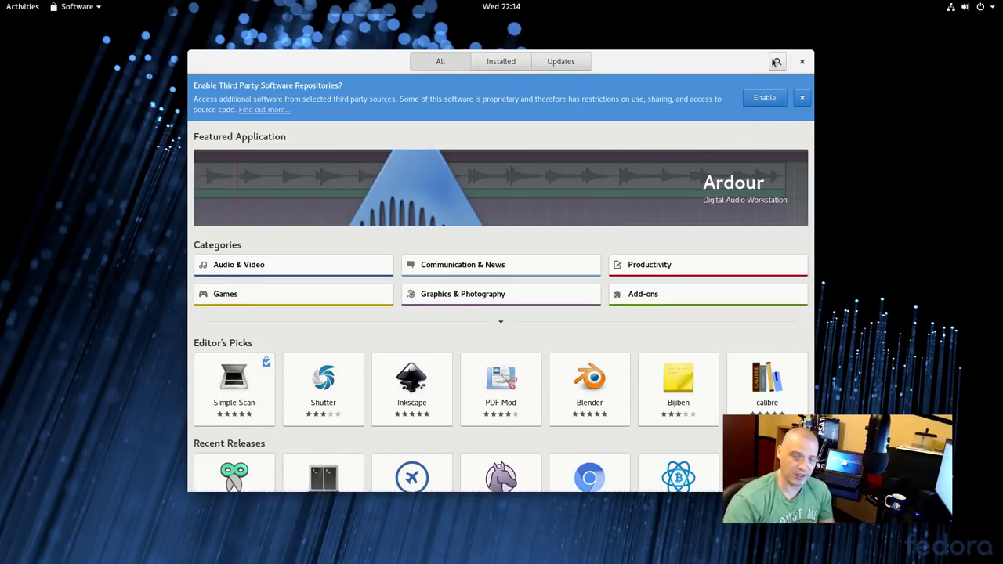
left_click(776, 62)
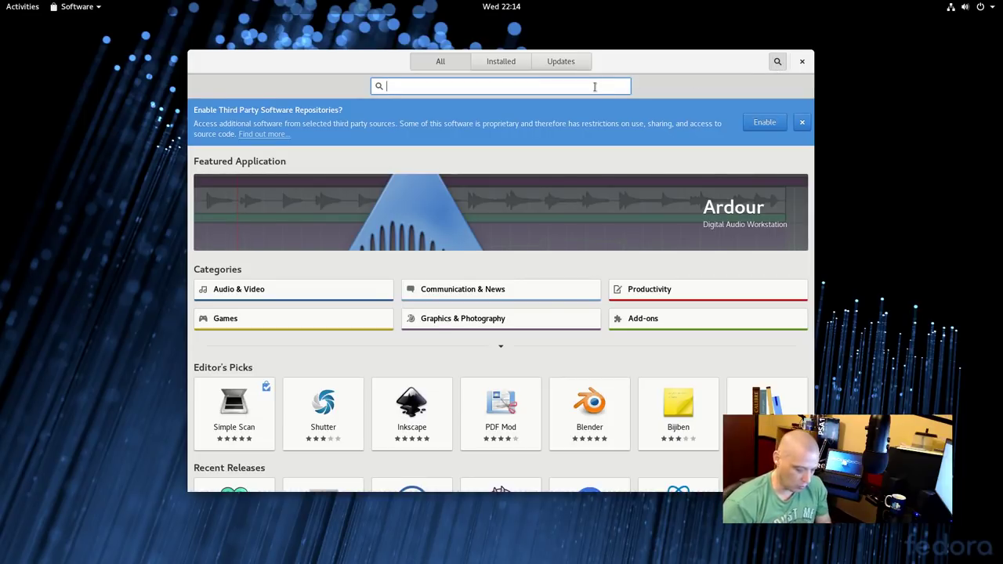
Search 'thunderbird', view Thunderbird's not-installed details page, go back, and clear the search text
type("thunderb")
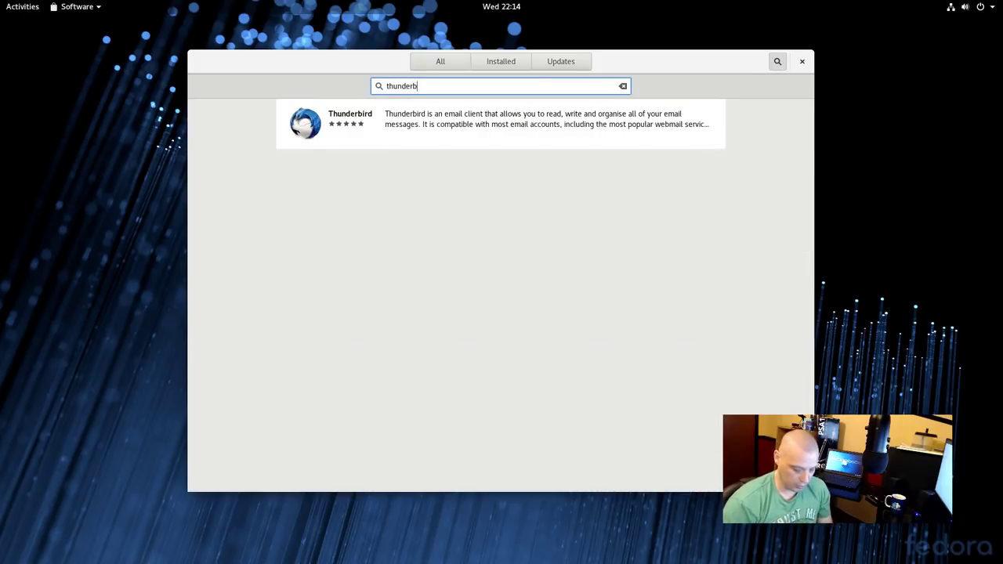
type("ird")
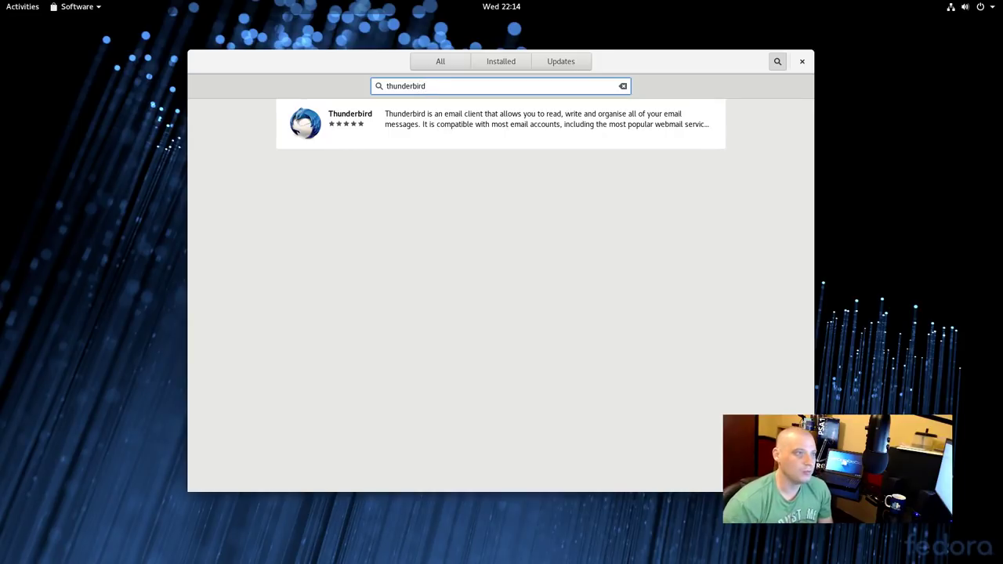
left_click(342, 126)
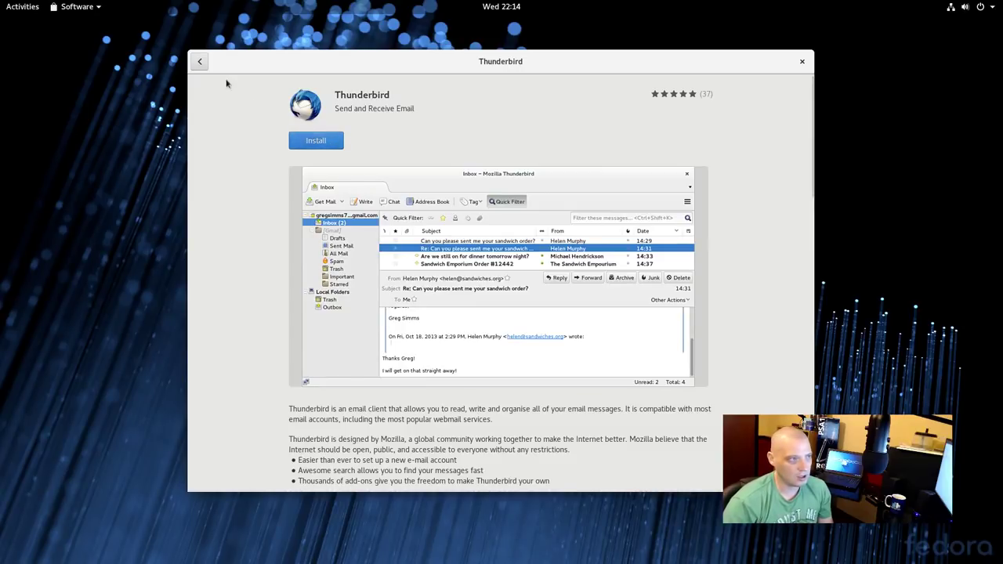
left_click(196, 66)
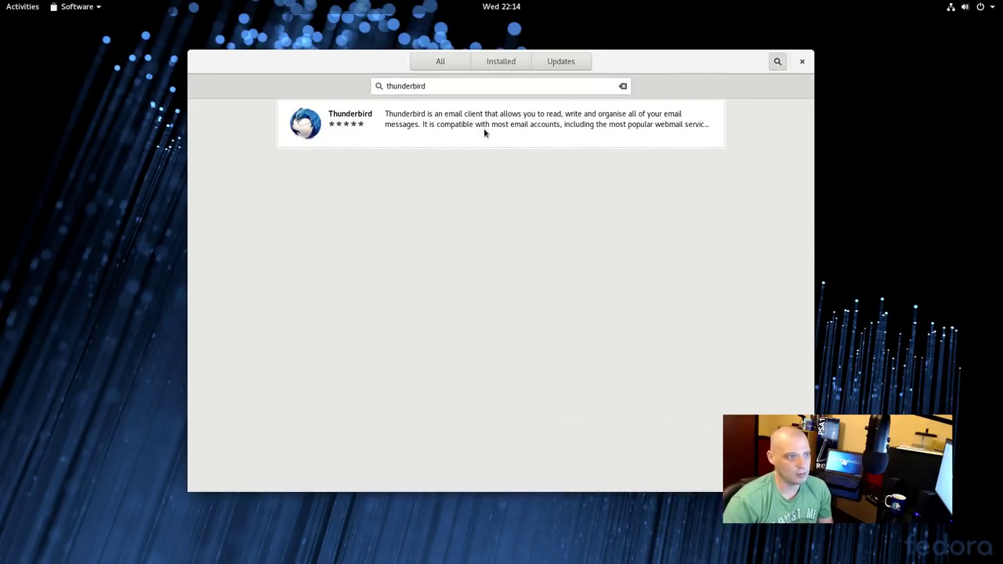
left_click(623, 85)
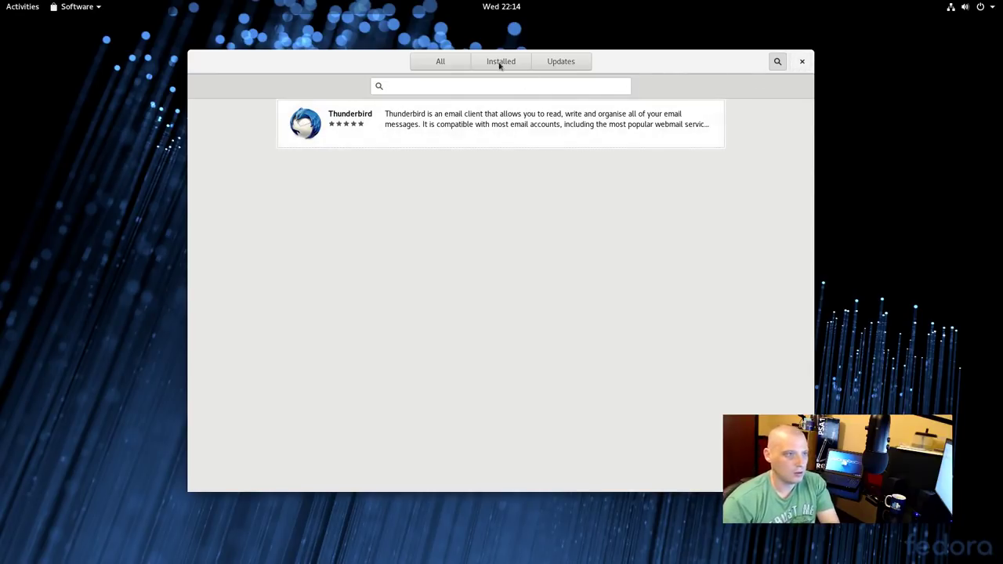
On the All tab, enable third-party repositories from the banner, then close Software
left_click(441, 61)
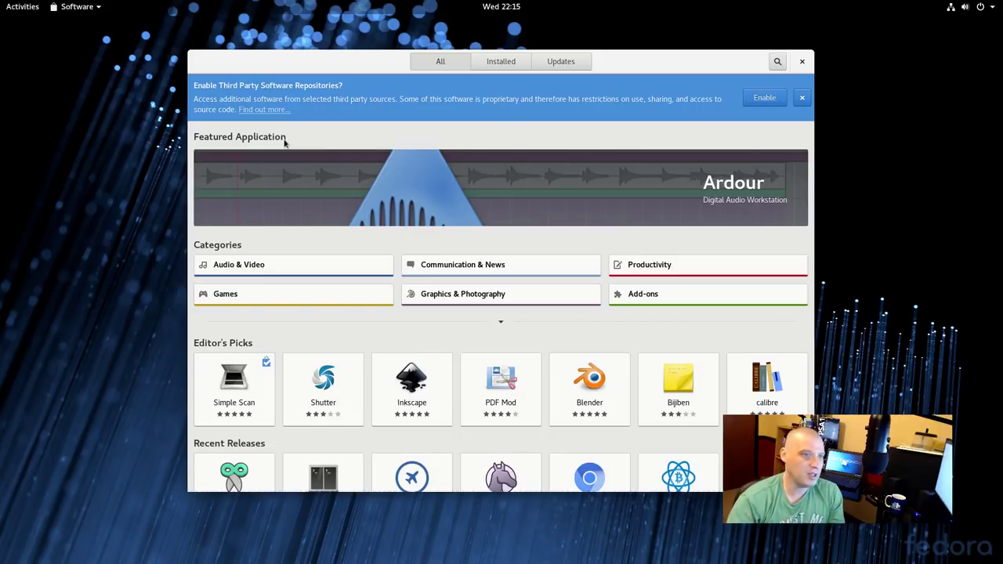
left_click(764, 98)
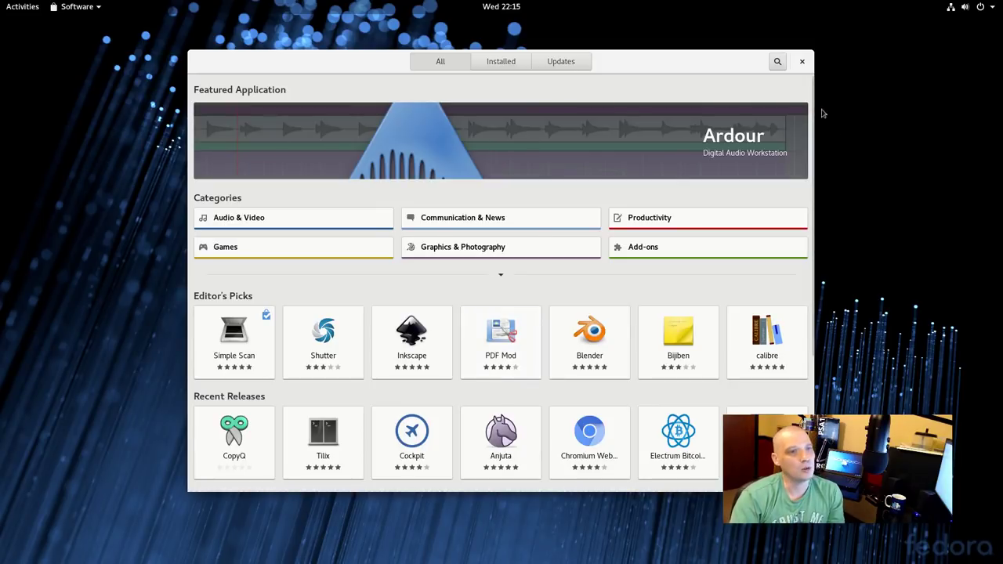
left_click(802, 62)
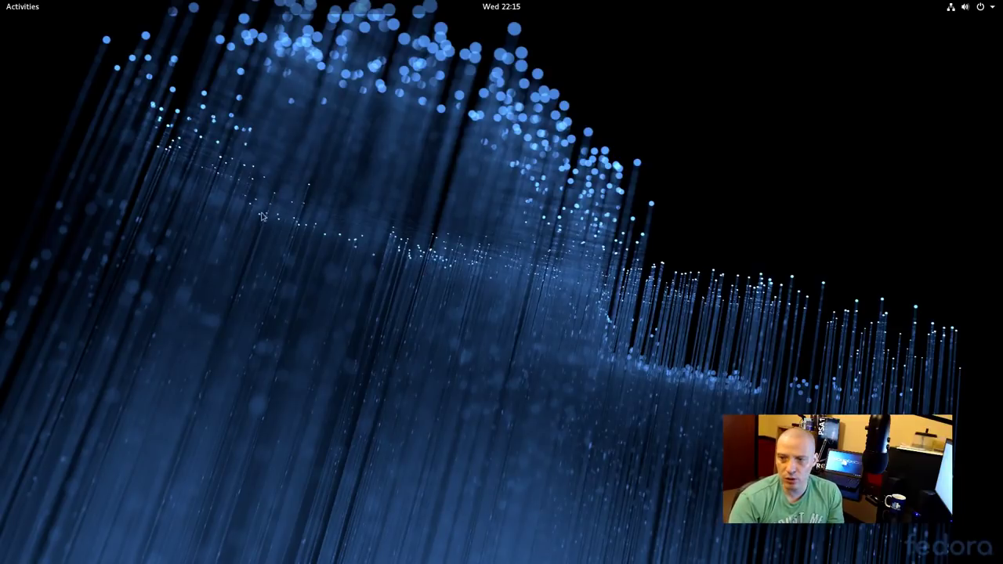
Show the application grid and peek into the Sundry folder, which holds only Problem Reporting
left_click(15, 8)
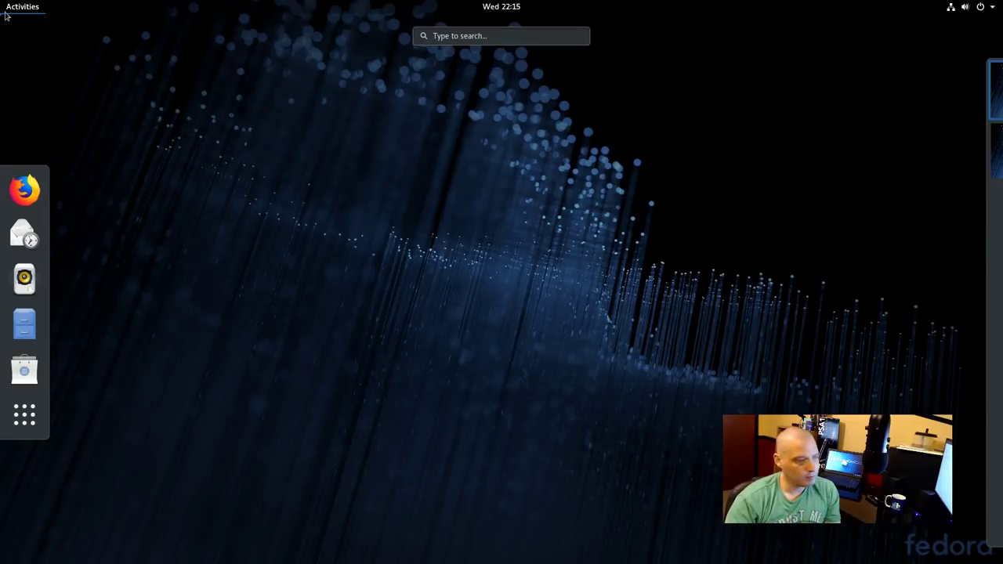
left_click(25, 415)
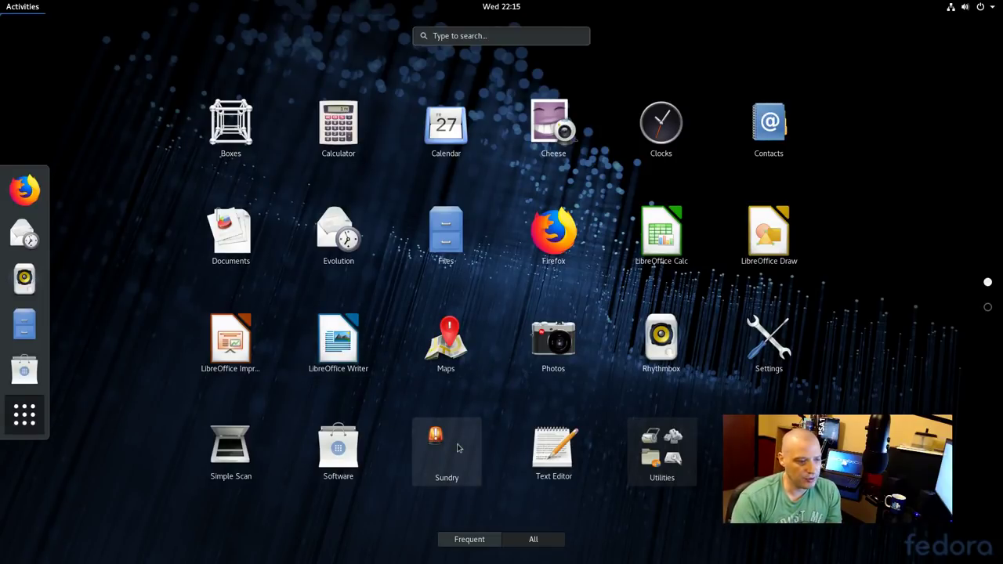
left_click(458, 447)
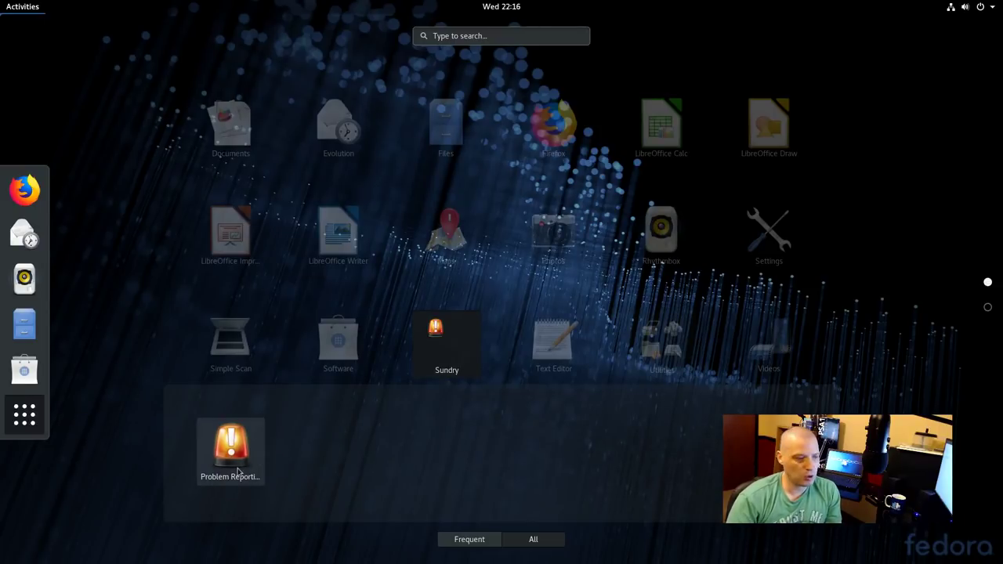
left_click(666, 314)
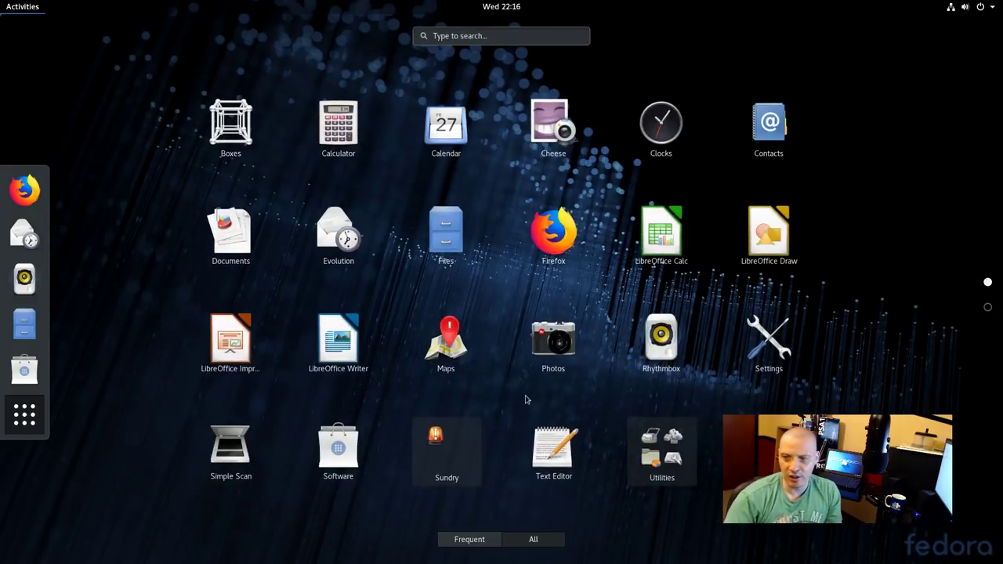
Launch Text Editor, confirm About shows gedit 3.28.1, close it and return to Activities
left_click(541, 445)
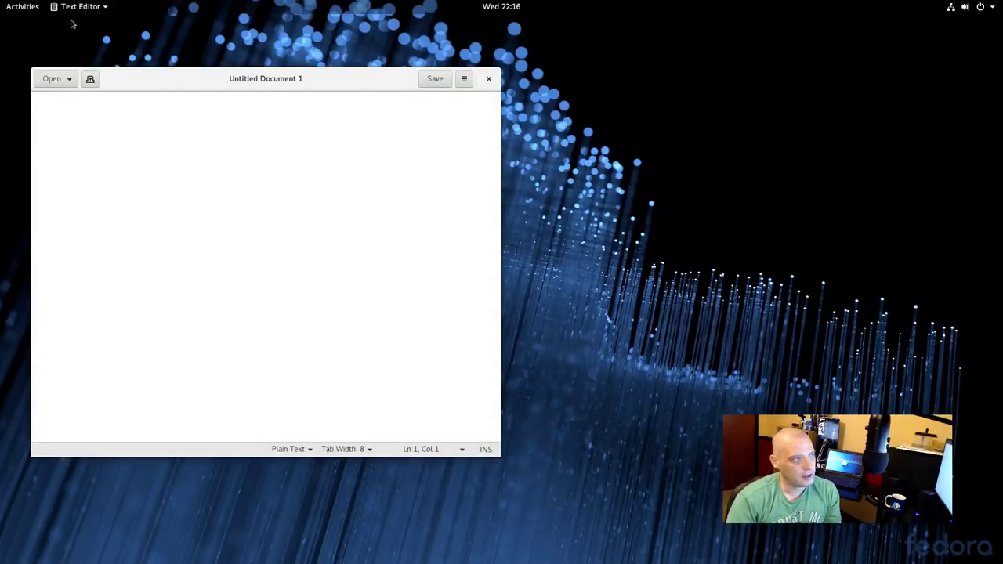
left_click(76, 6)
left_click(119, 139)
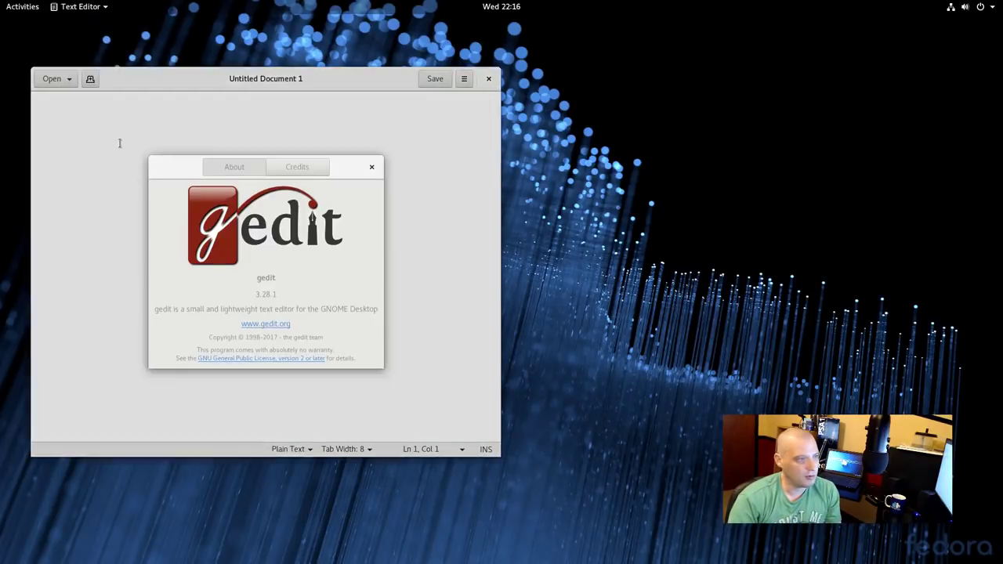
left_click(373, 170)
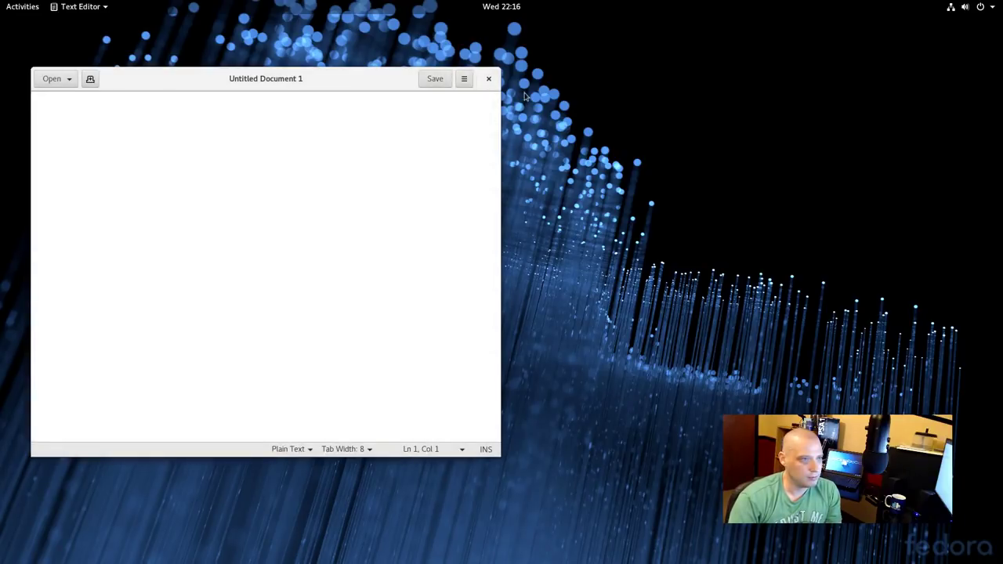
left_click(488, 79)
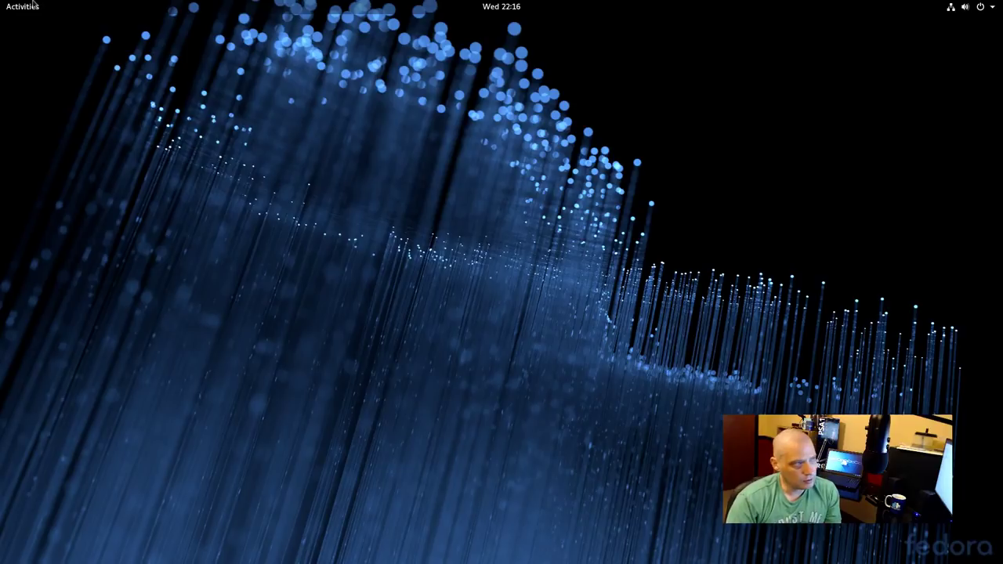
left_click(31, 5)
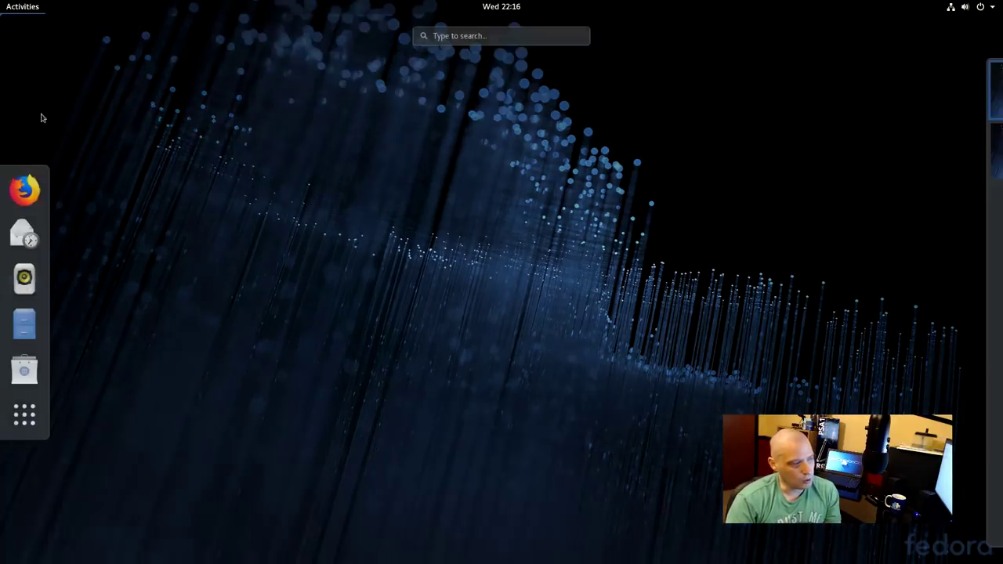
Launch System Monitor from the Utilities folder in the application grid
left_click(25, 415)
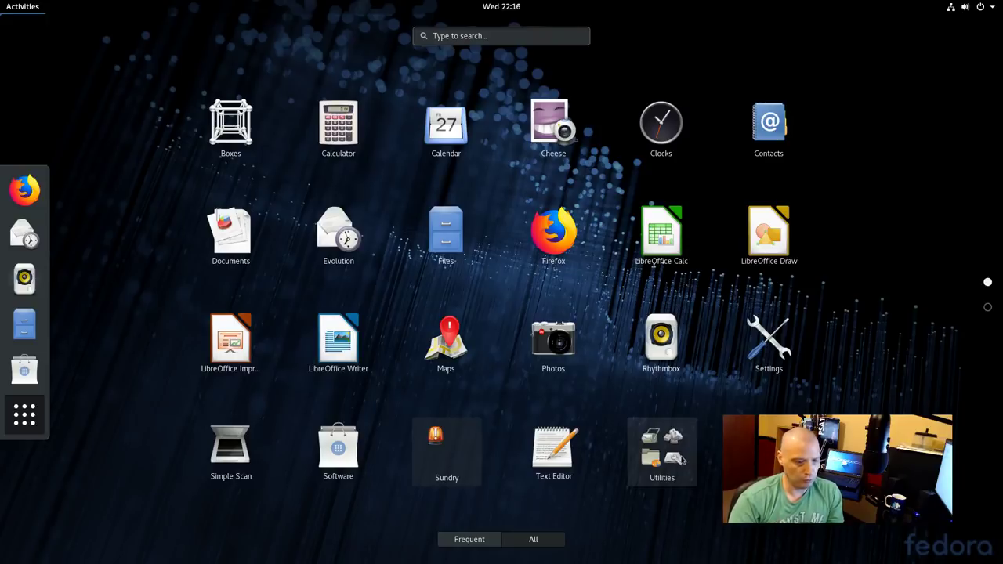
left_click(681, 459)
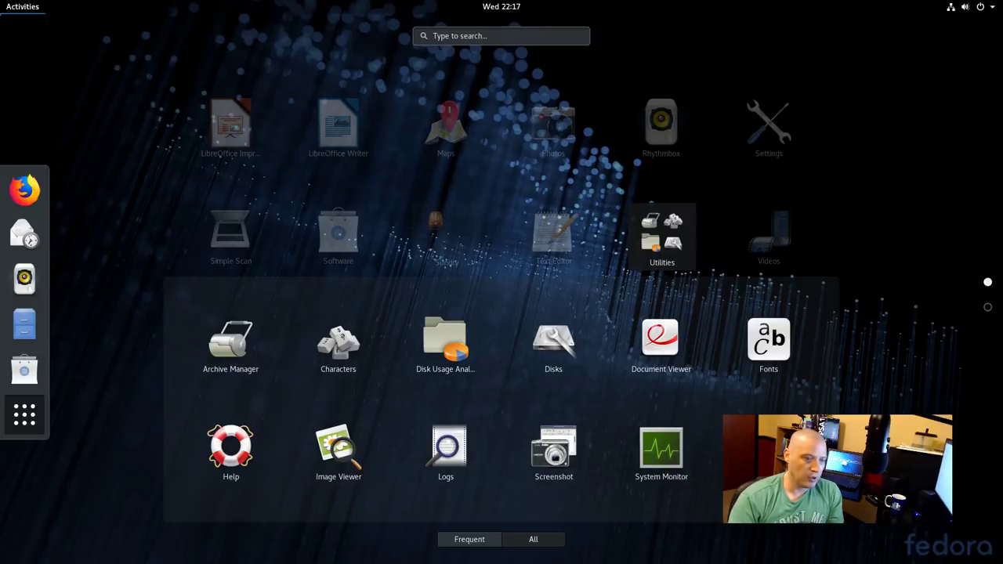
left_click(672, 453)
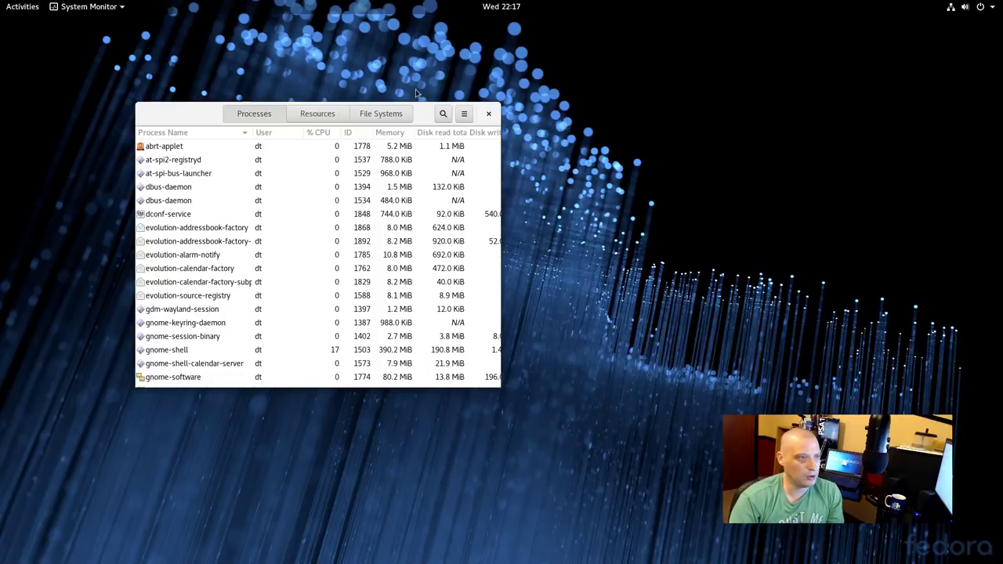
Move System Monitor toward centre, view Resources graphs (1.5 of 5.7 GiB used), then close it
left_click_drag(417, 109, 533, 155)
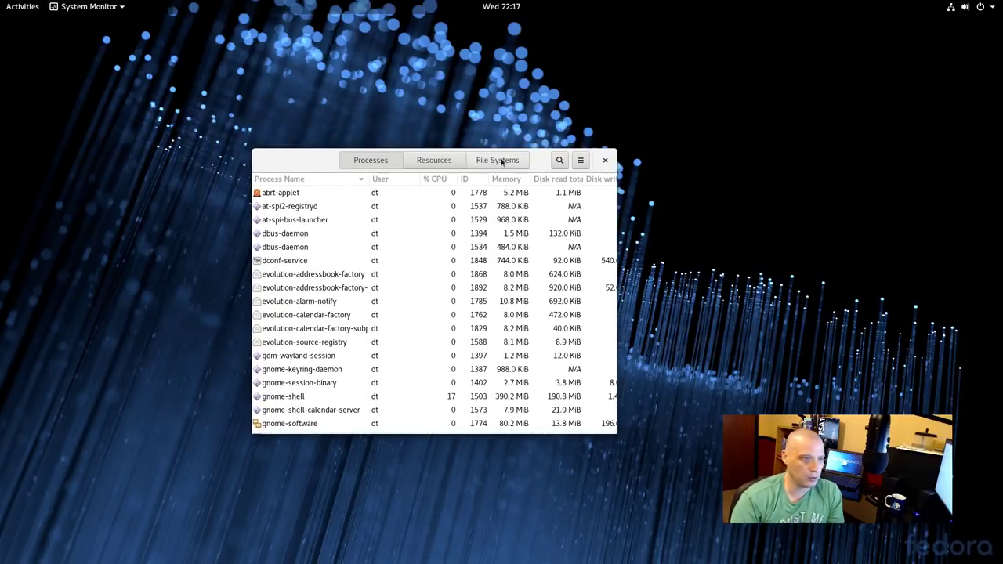
left_click(441, 162)
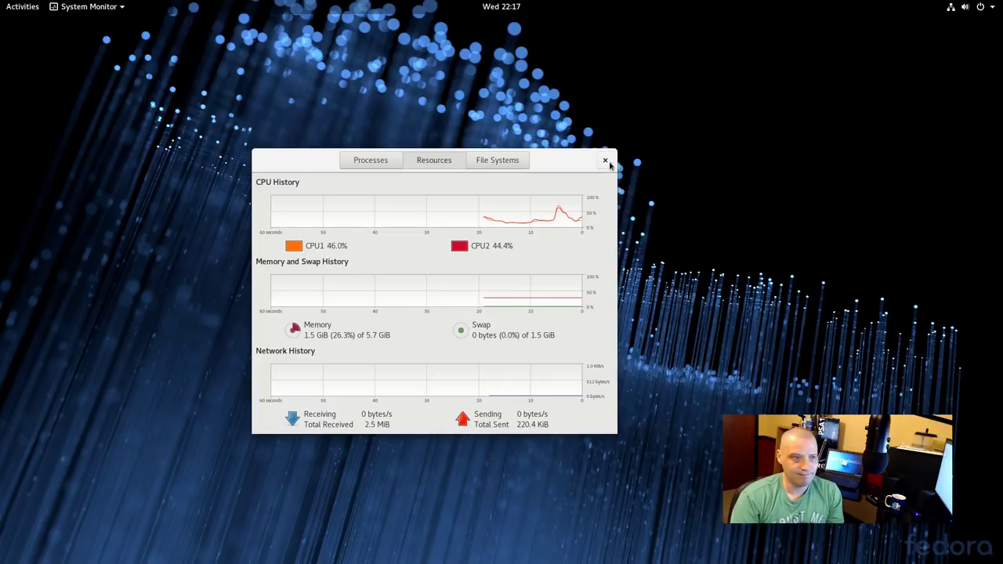
left_click(605, 160)
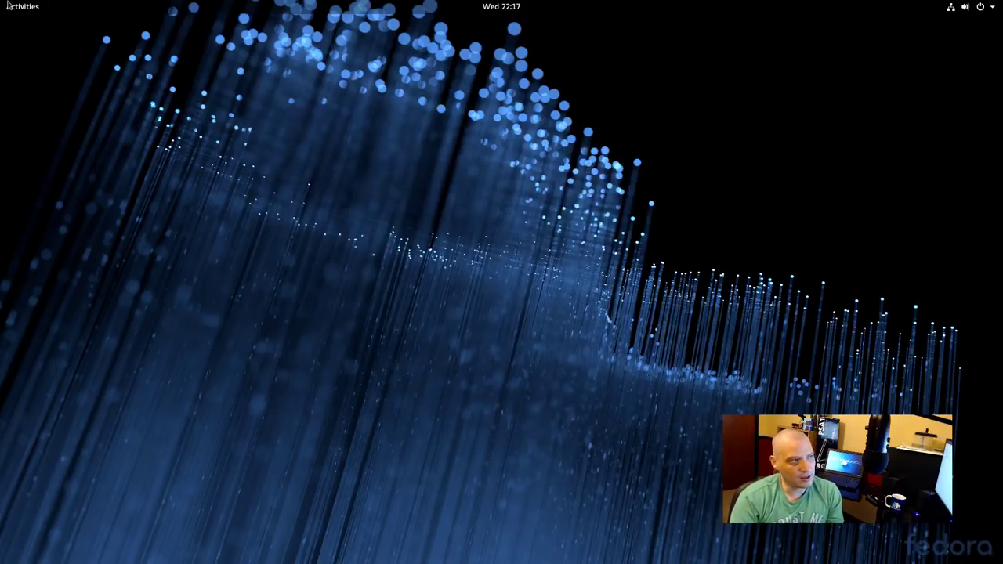
Open a new terminal window with Ctrl+Alt+T
left_click(9, 6)
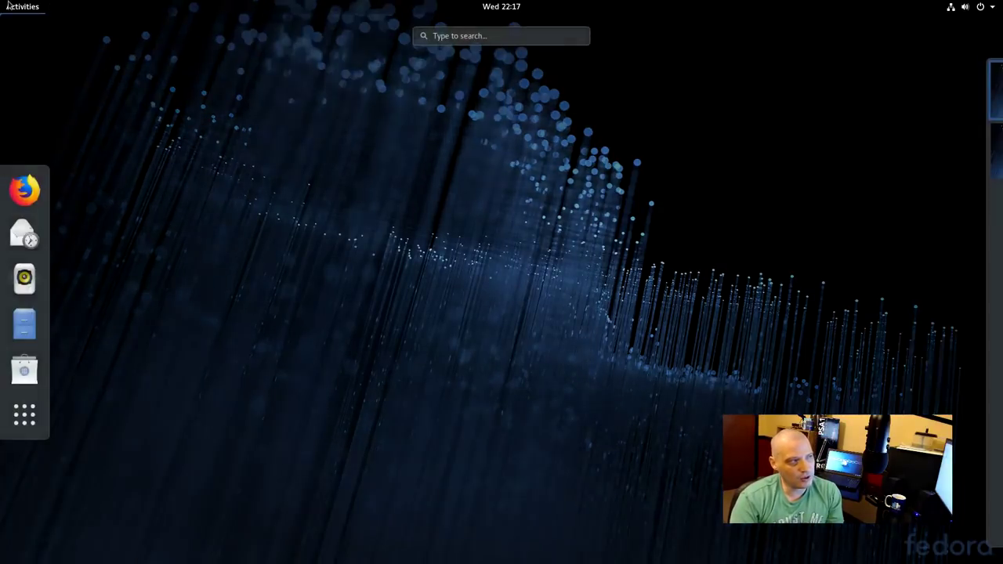
left_click(25, 415)
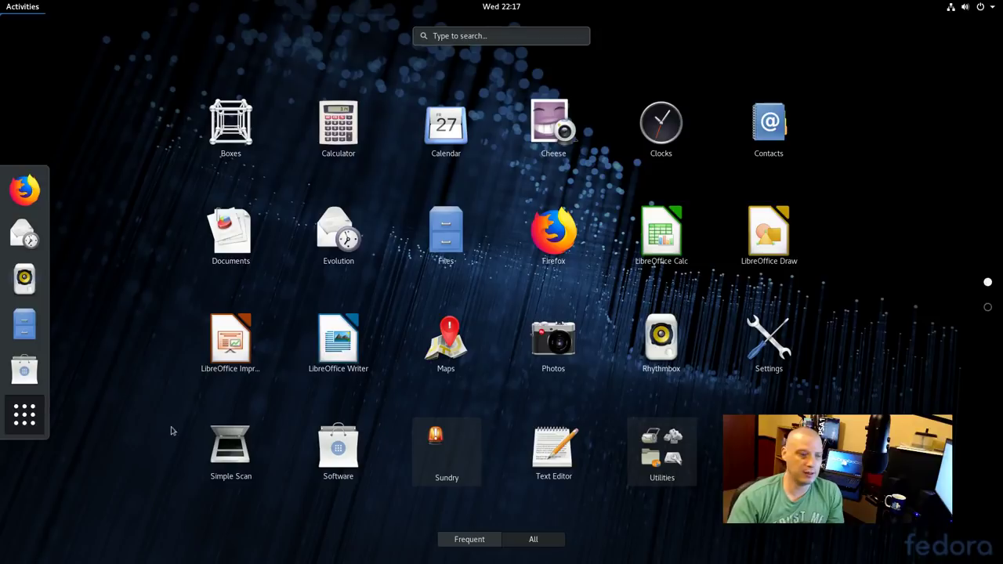
left_click(655, 468)
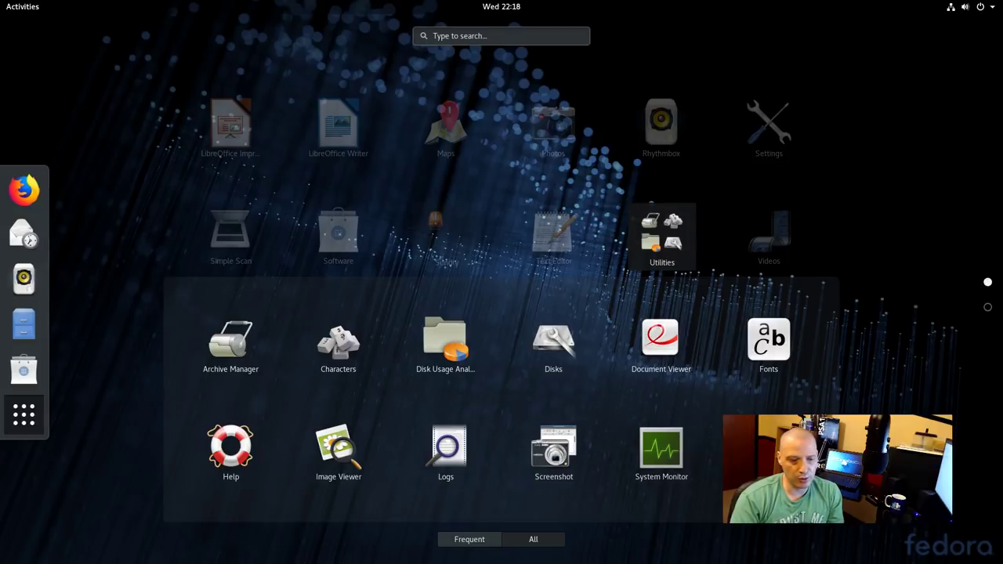
key("ctrl+alt+t")
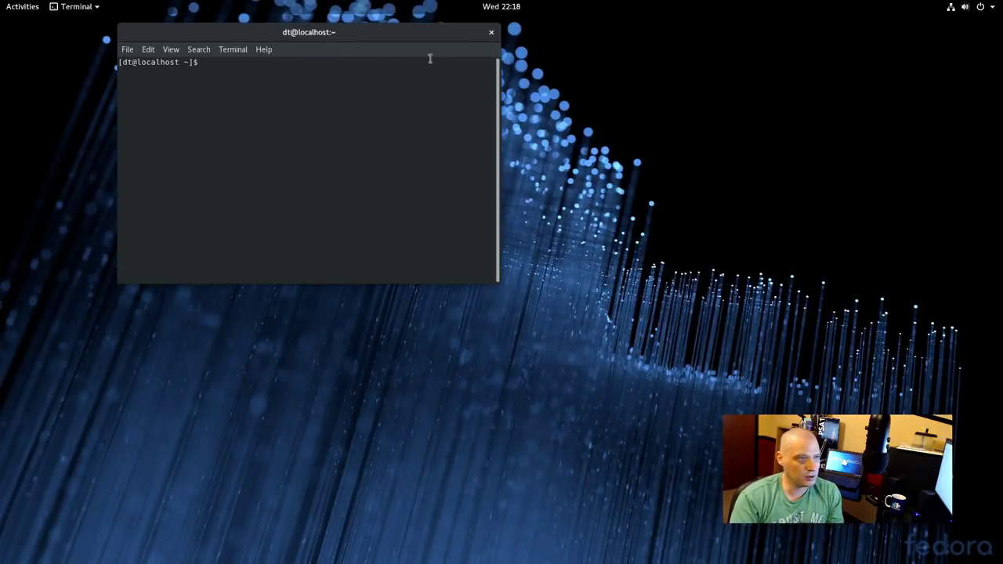
Confirm Terminal version 3.28.1 (VTE 0.52.1) via Help > About, then close the terminal
left_click(263, 50)
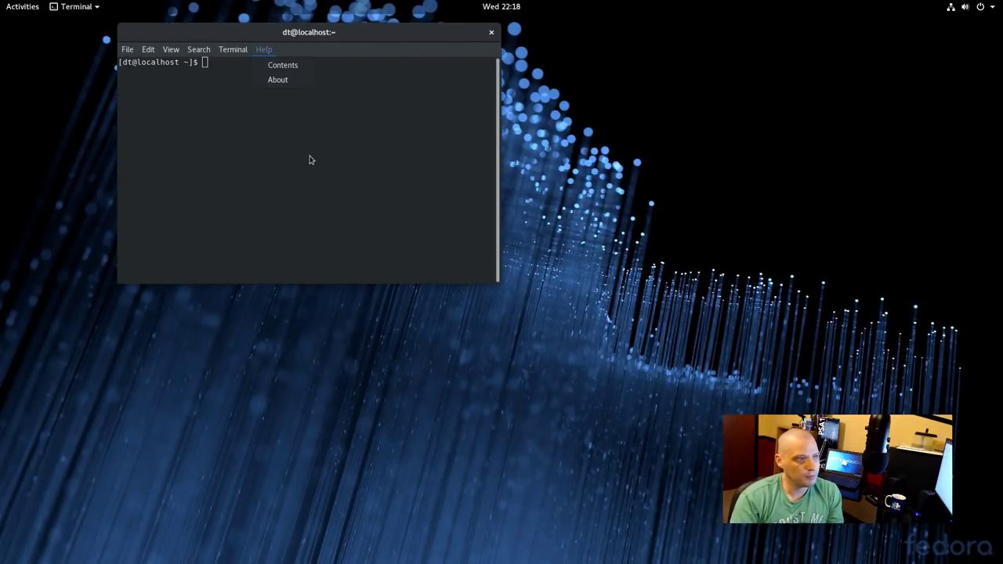
left_click(293, 79)
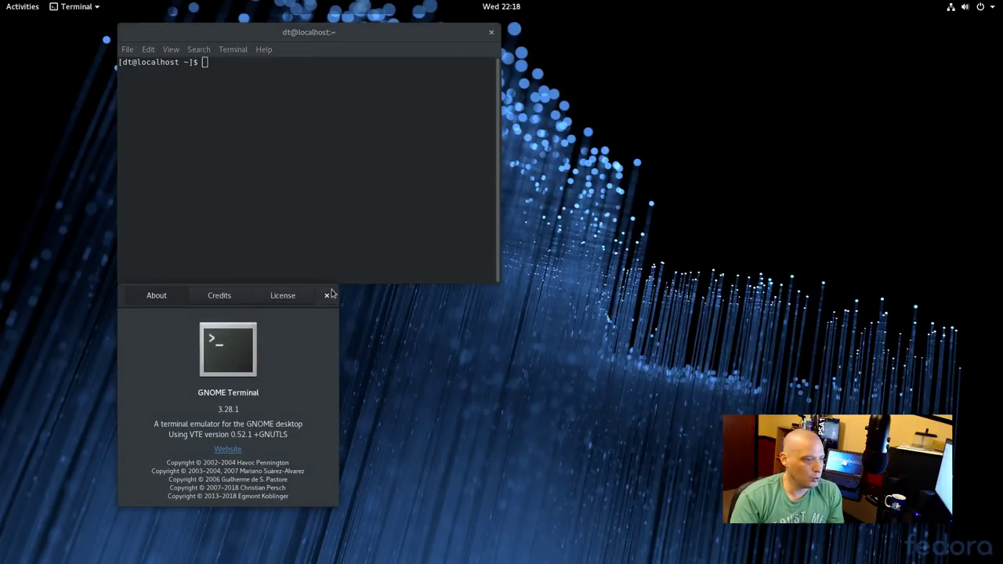
left_click(327, 295)
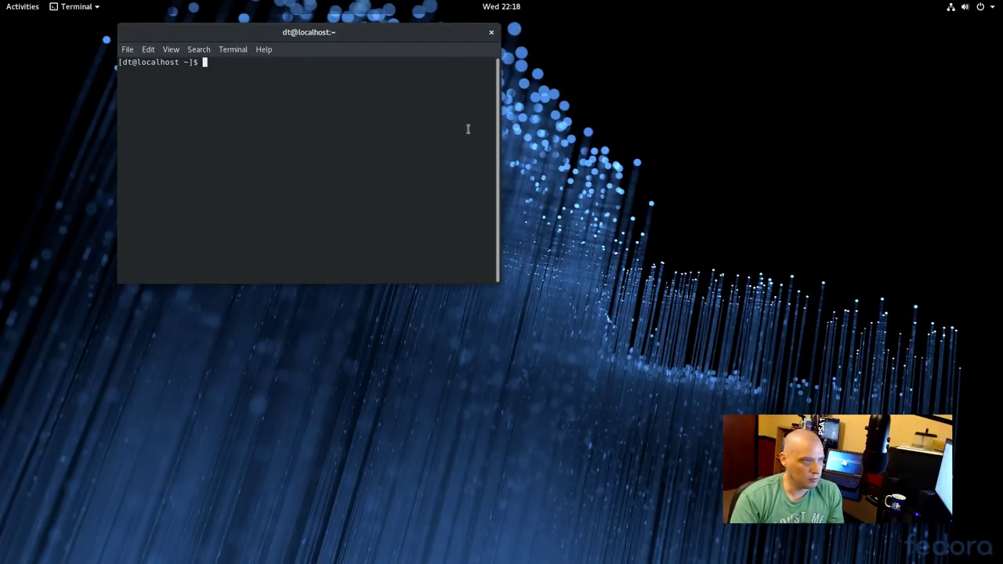
left_click(490, 32)
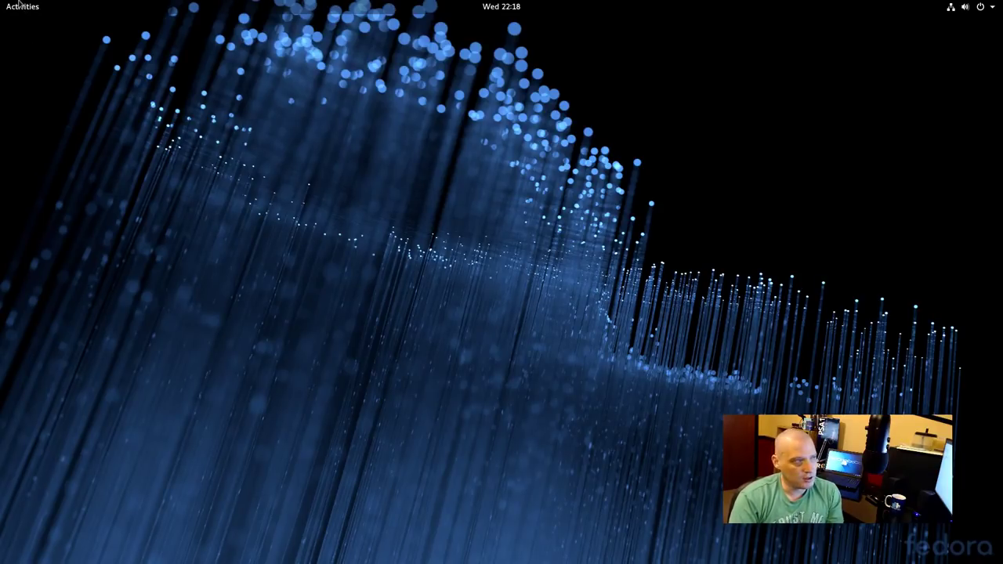
left_click(26, 5)
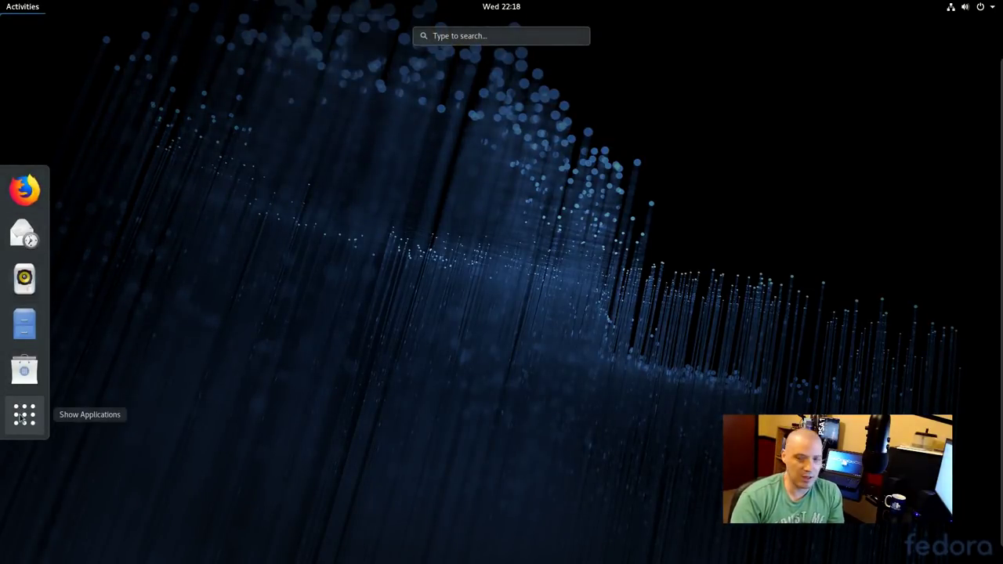
left_click(24, 414)
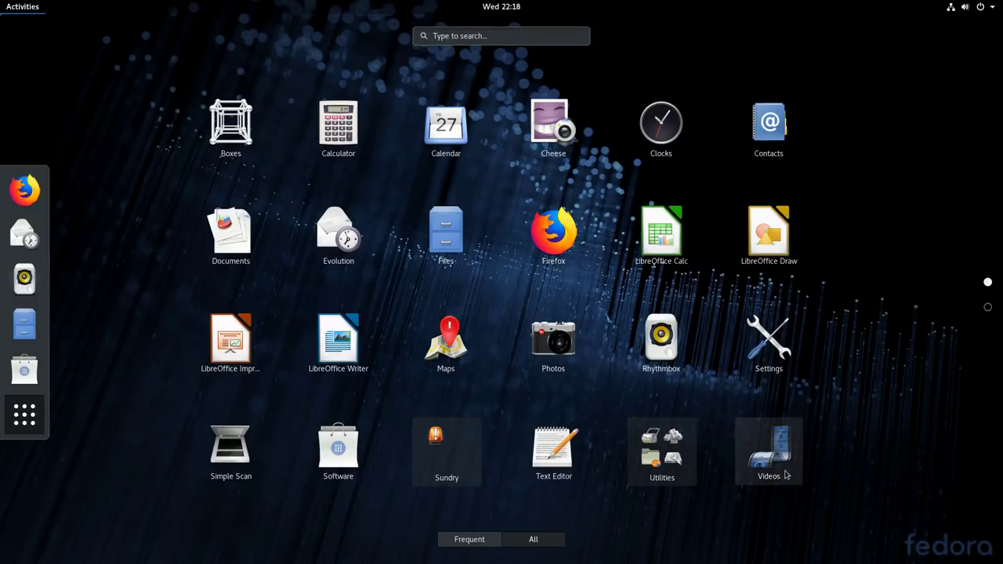
scroll(445, 387, "down", 1)
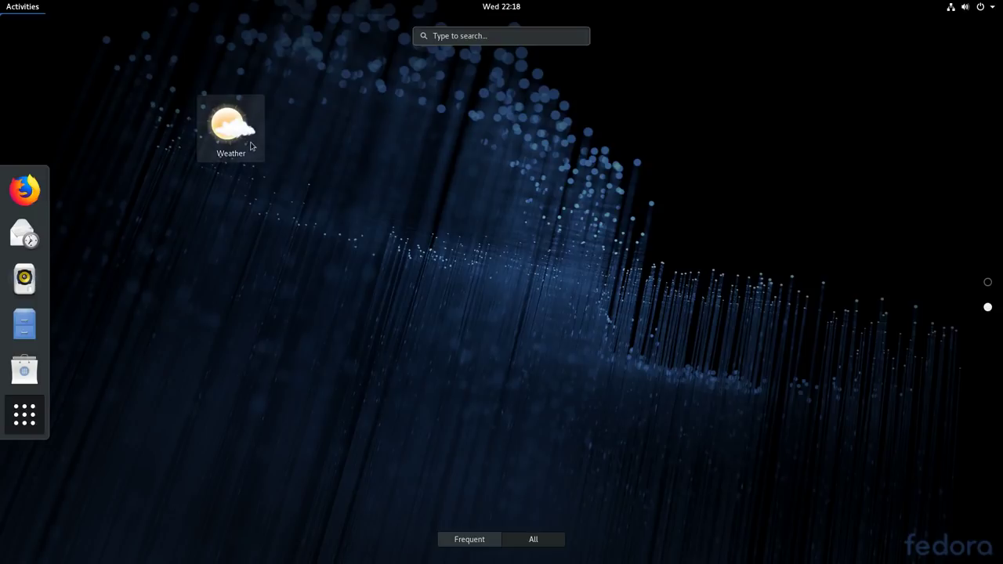
scroll(584, 413, "up", 1)
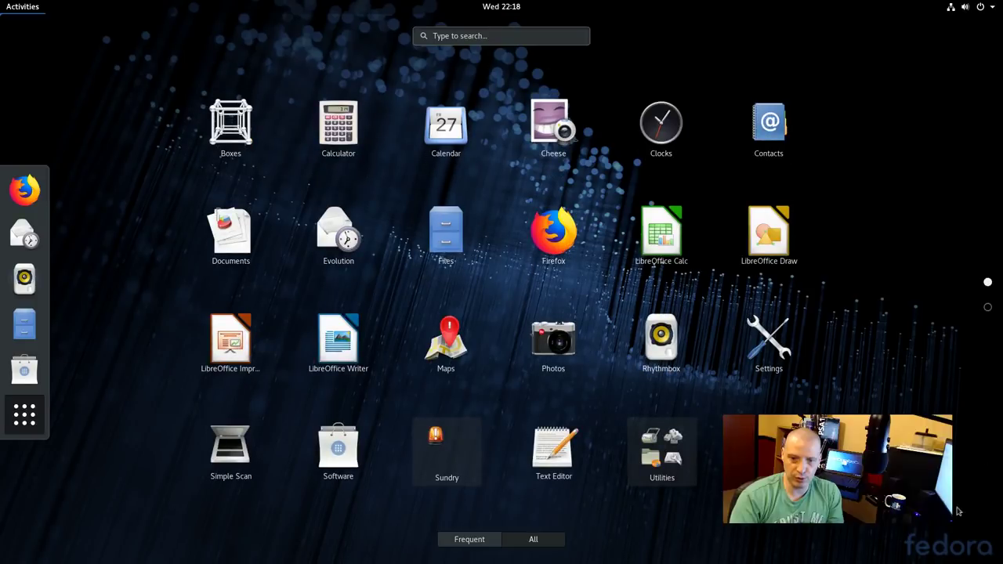
left_click(27, 414)
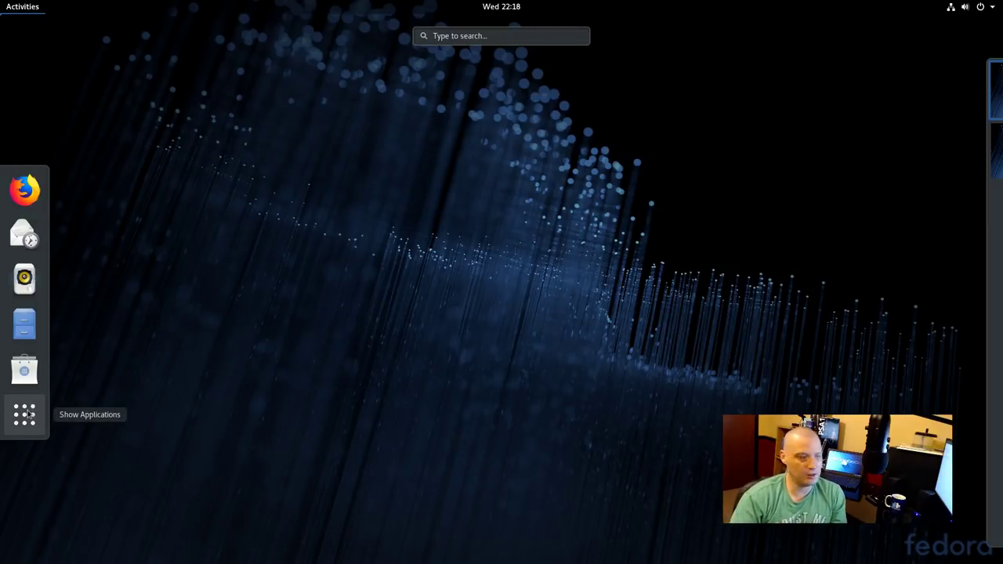
left_click(27, 414)
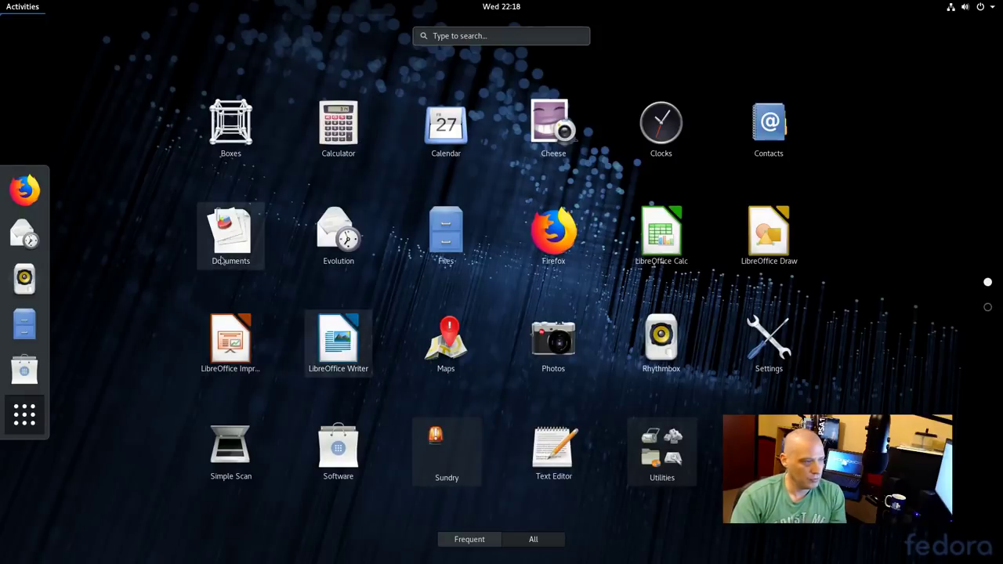
left_click(36, 5)
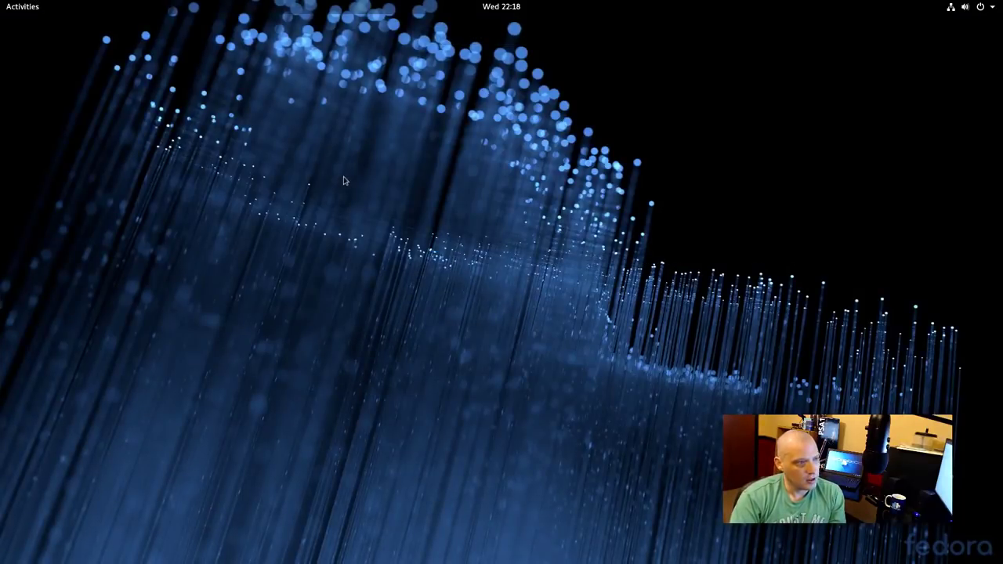
right_click(366, 443)
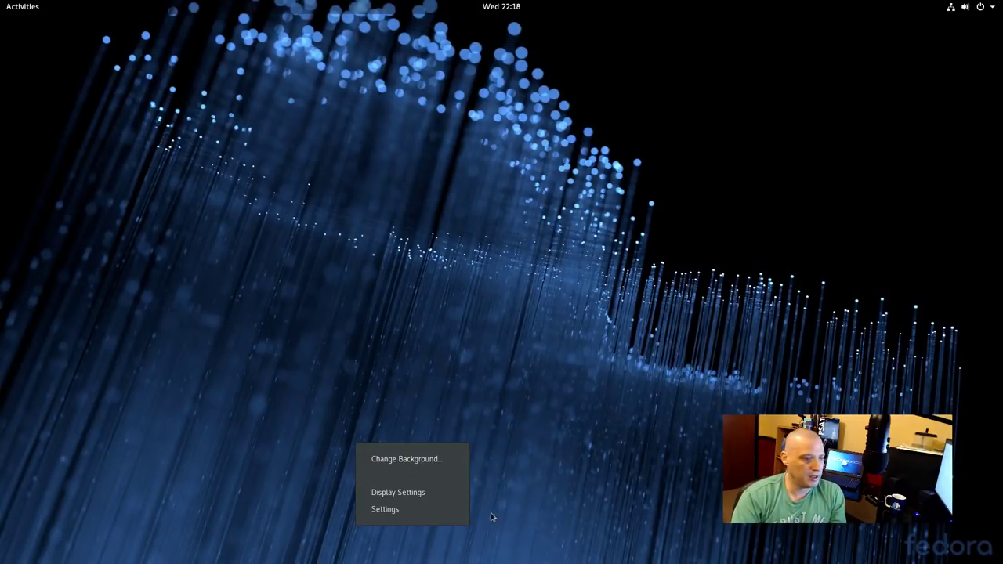
left_click(445, 461)
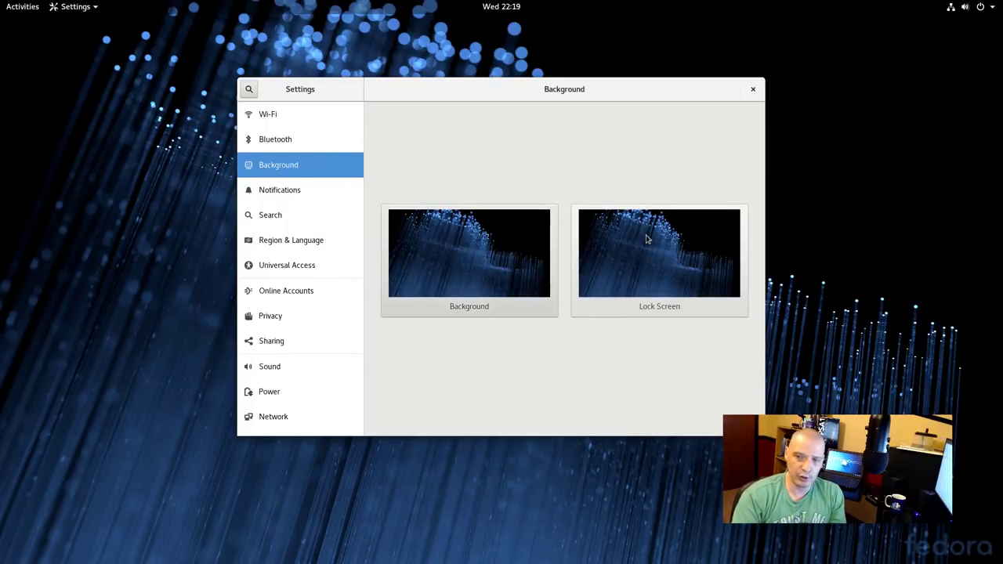
left_click(481, 254)
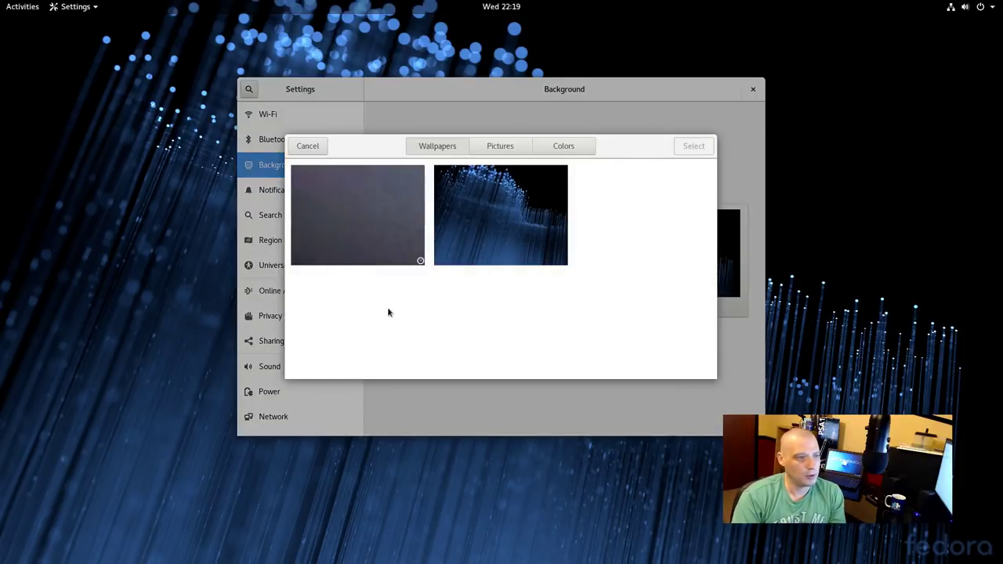
left_click(382, 238)
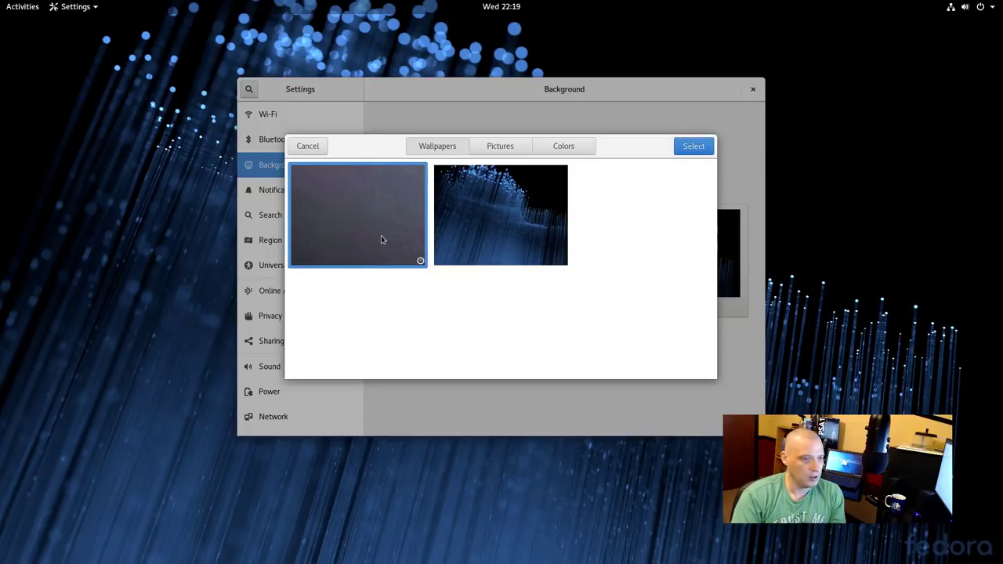
left_click(687, 146)
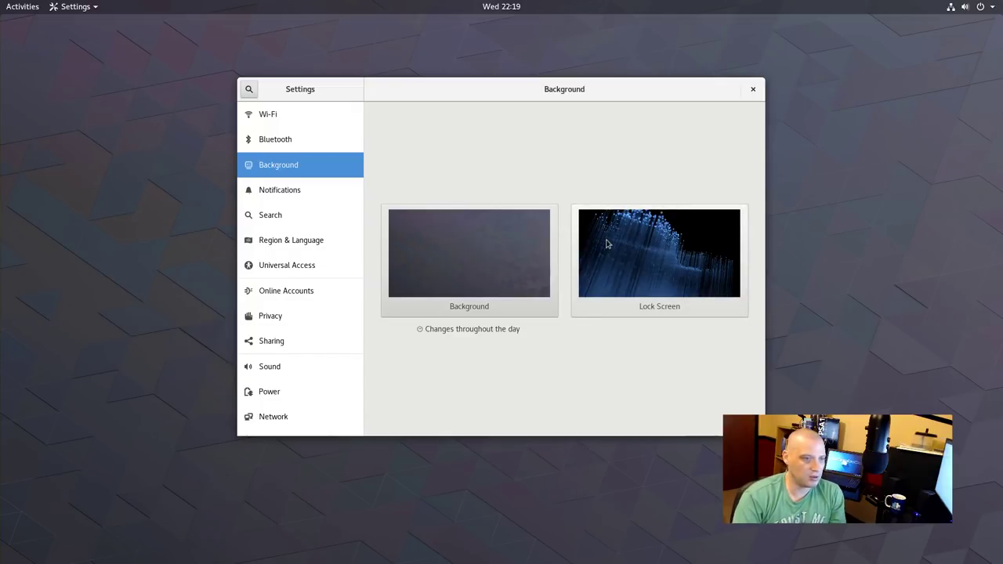
left_click(605, 243)
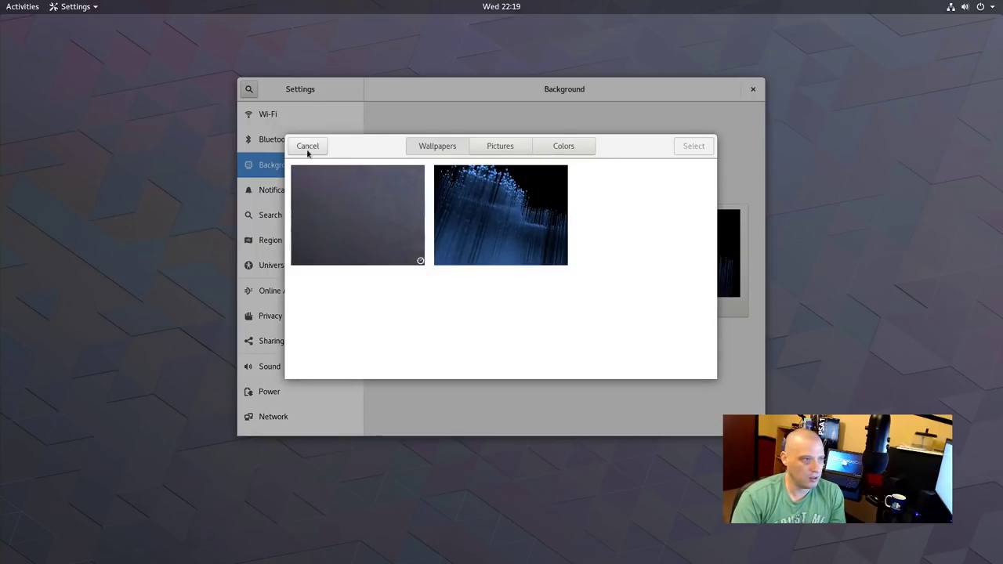
left_click(307, 146)
left_click(416, 260)
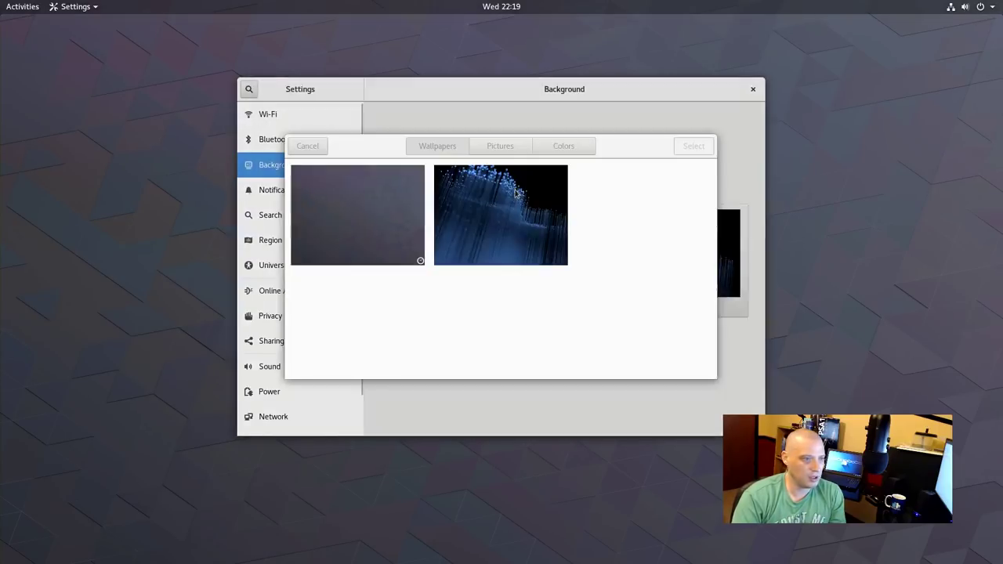
left_click(535, 205)
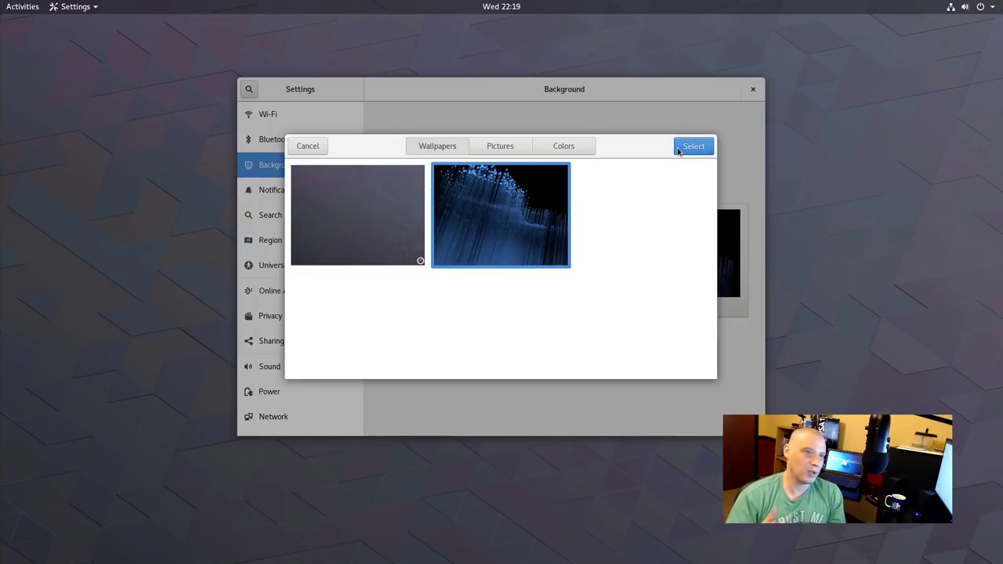
left_click(688, 149)
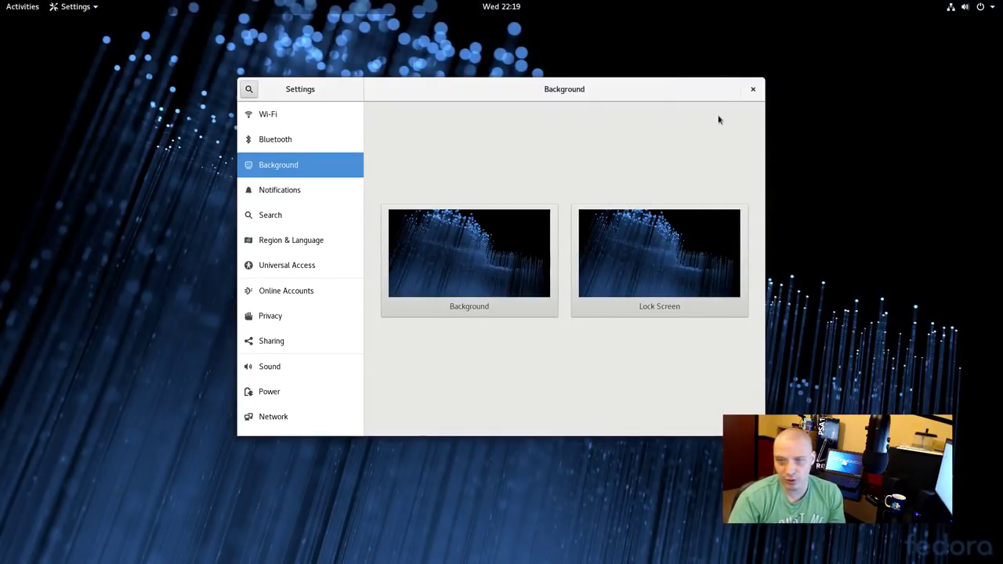
left_click(753, 89)
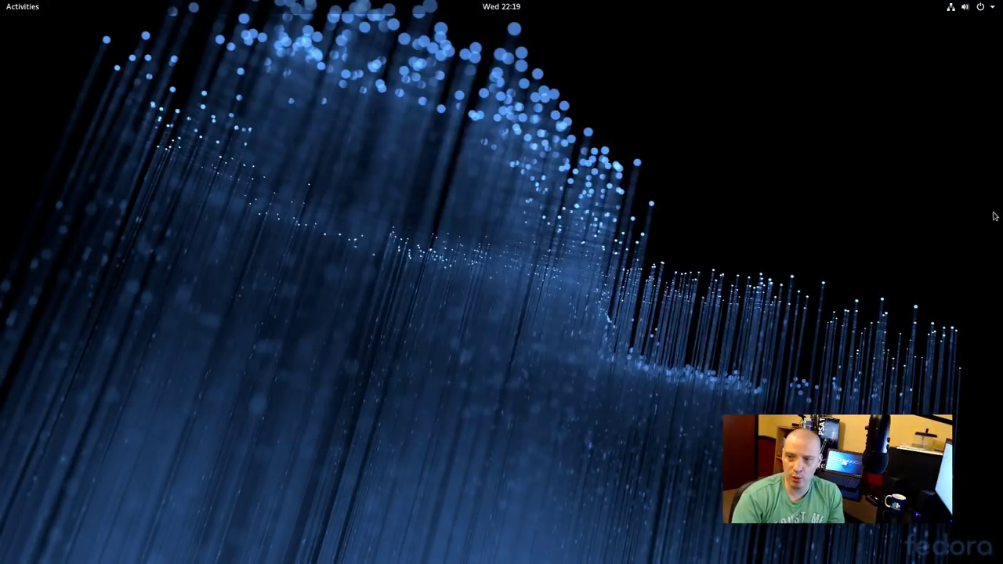